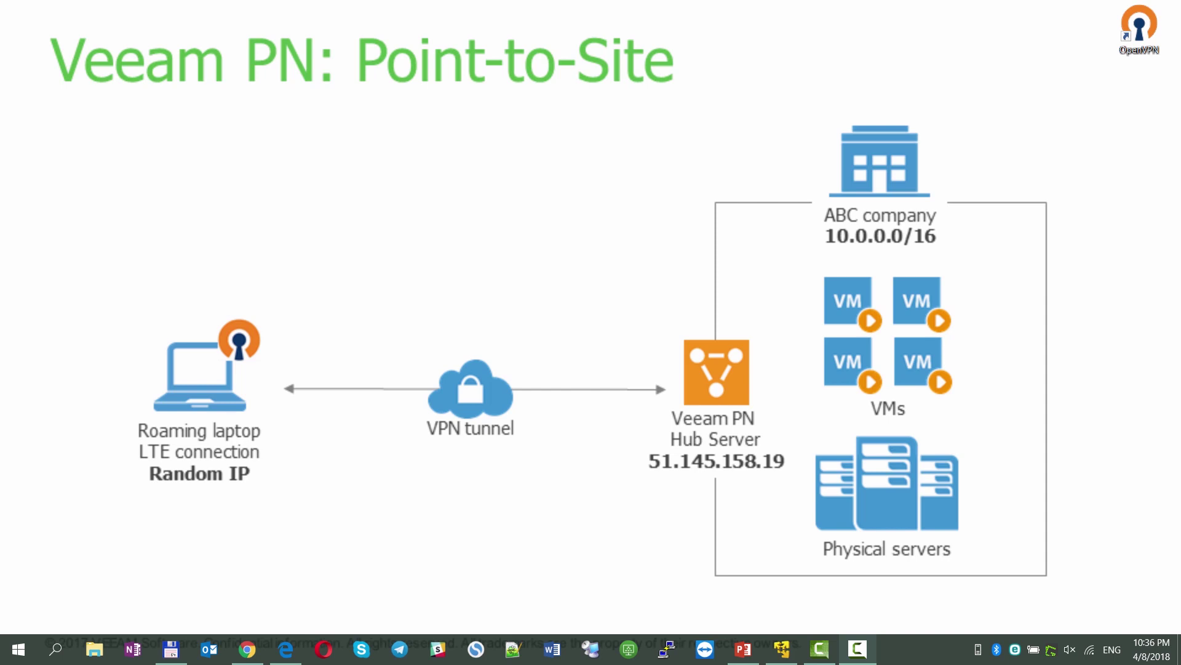
# Step: Reload the Veeam PN hub console at 51.145.158.19 and log in with the admin username and password
pyautogui.click(296, 650)
pyautogui.click(92, 13)
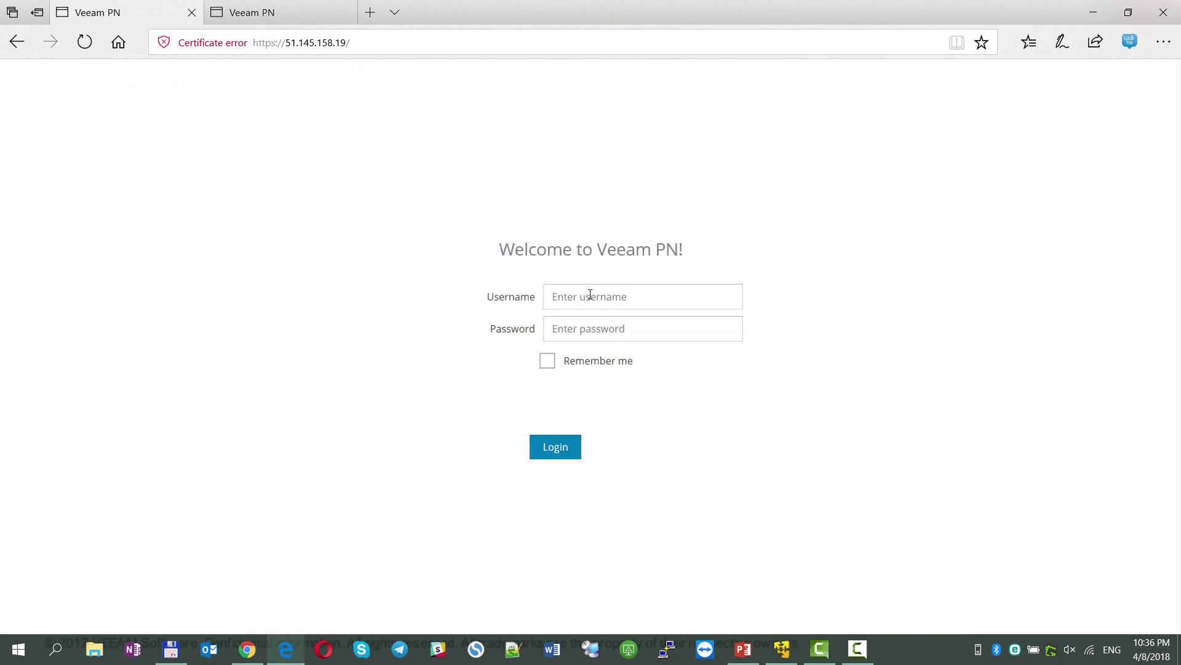
pyautogui.click(620, 292)
pyautogui.write('absent')
pyautogui.press('Tab')
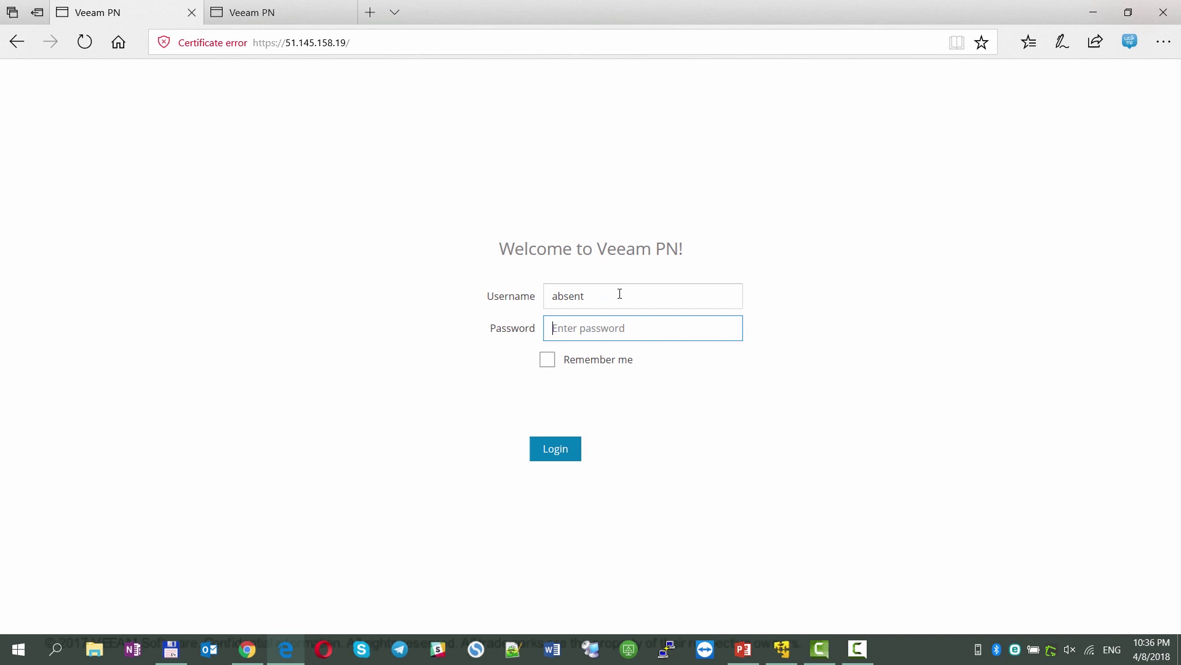
pyautogui.write('********')
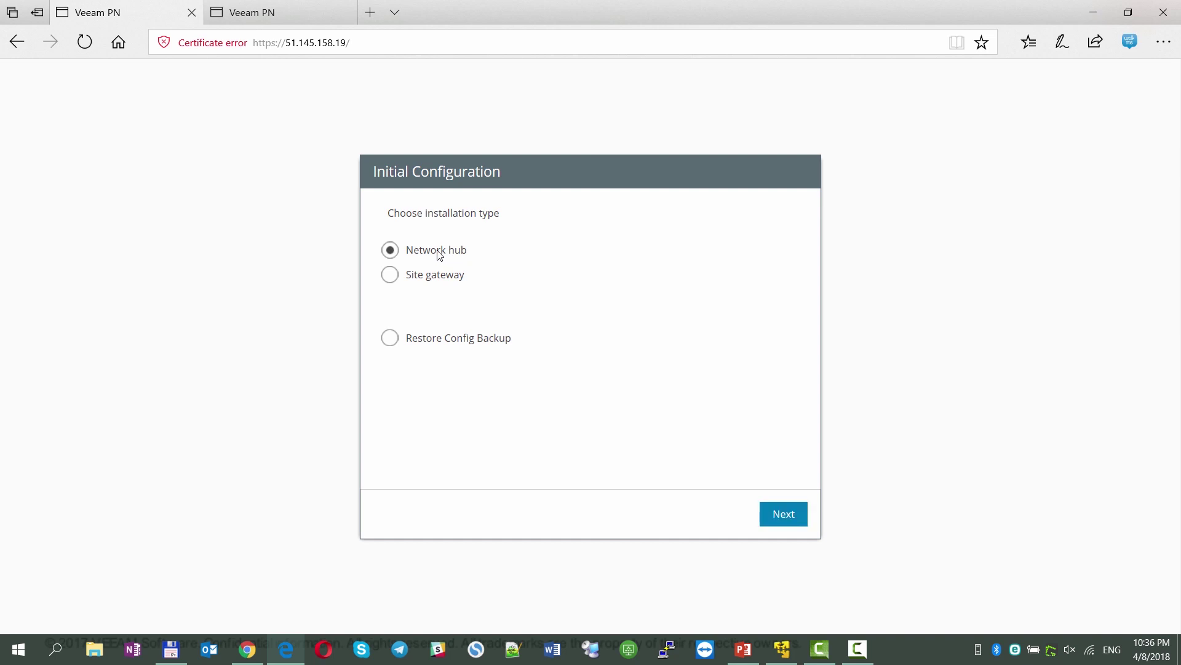
# Step: Keep Network hub as the installation type and generate a hub certificate named ABC
pyautogui.click(773, 516)
pyautogui.write('ABC.org')
pyautogui.click(774, 515)
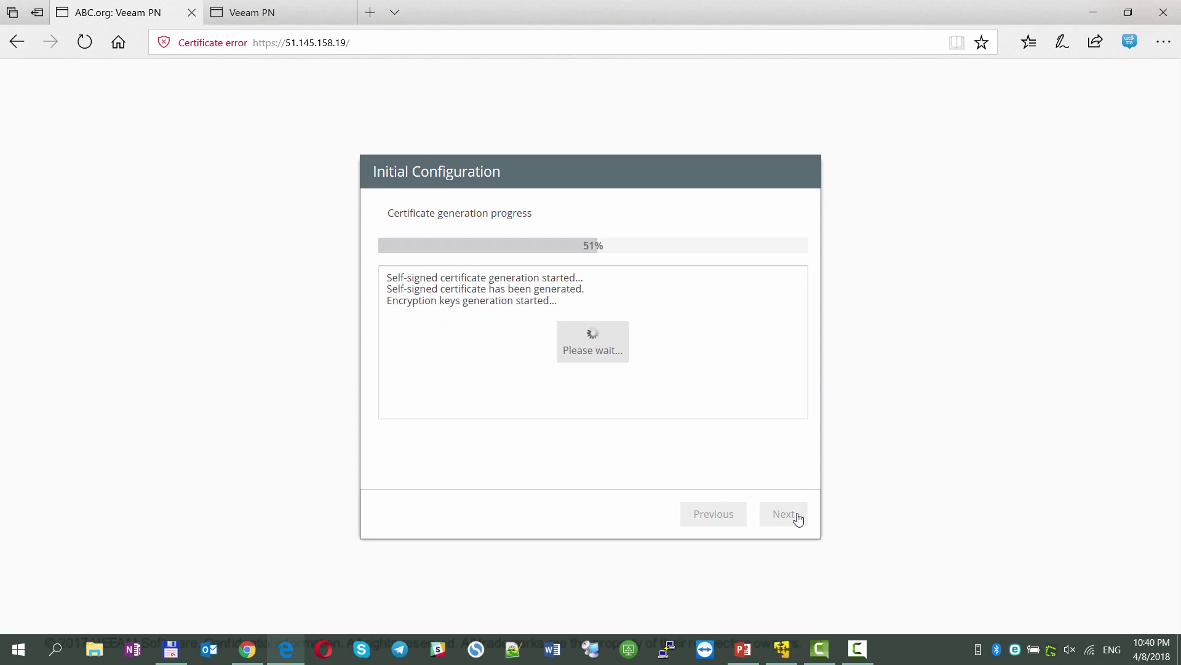
pyautogui.click(595, 389)
# Step: Set the hub's public IP address to 51.145.158.19 and finish the initial configuration
pyautogui.click(779, 513)
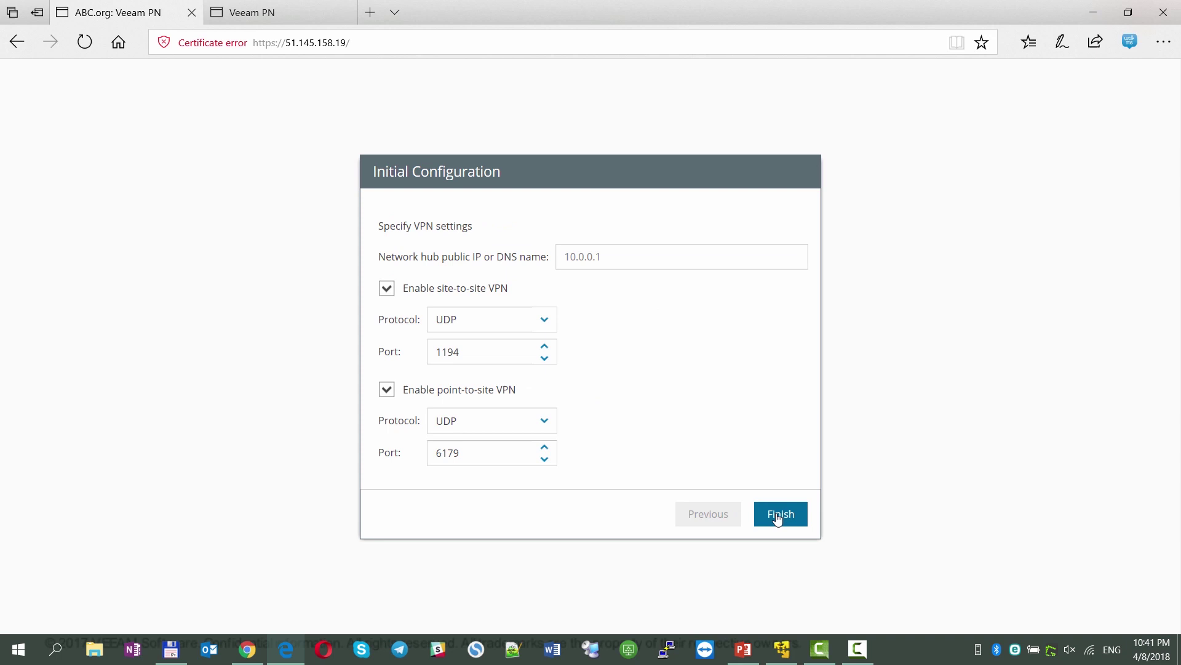
pyautogui.click(649, 265)
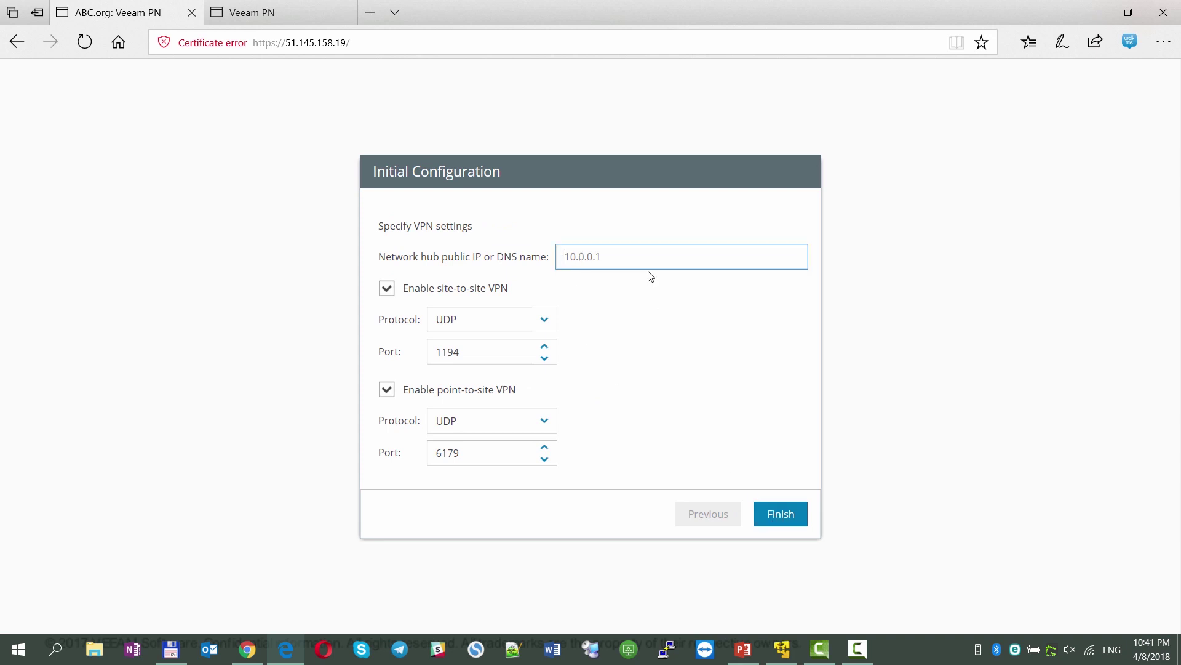
pyautogui.write('51.14')
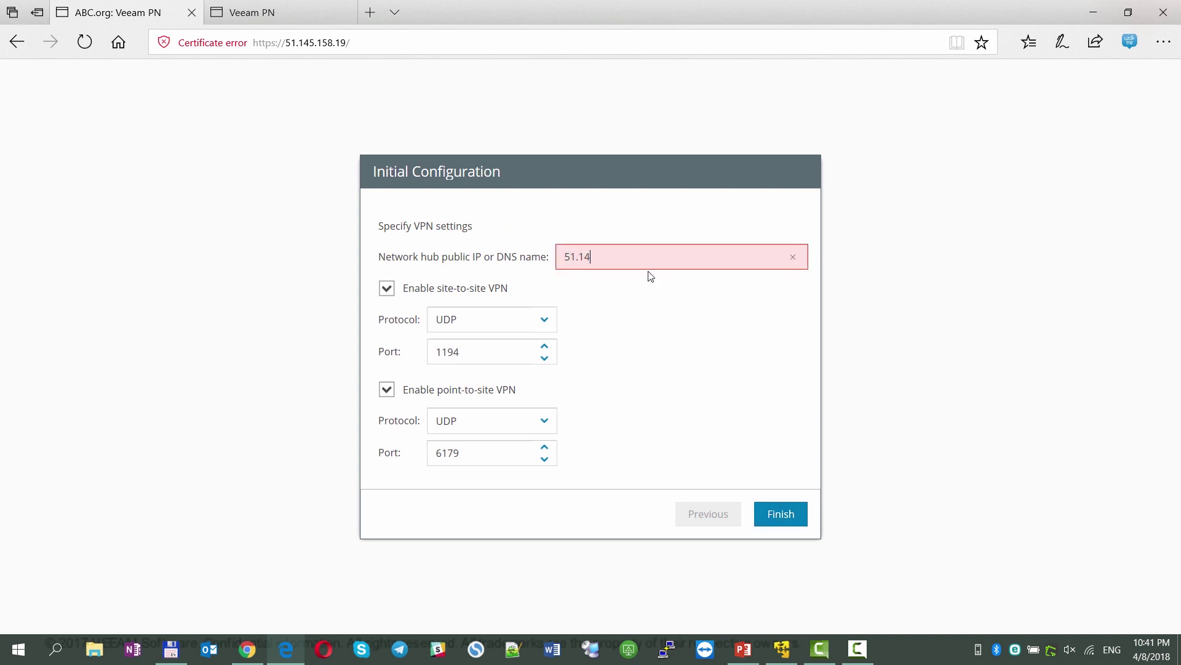
pyautogui.write('5.158.19')
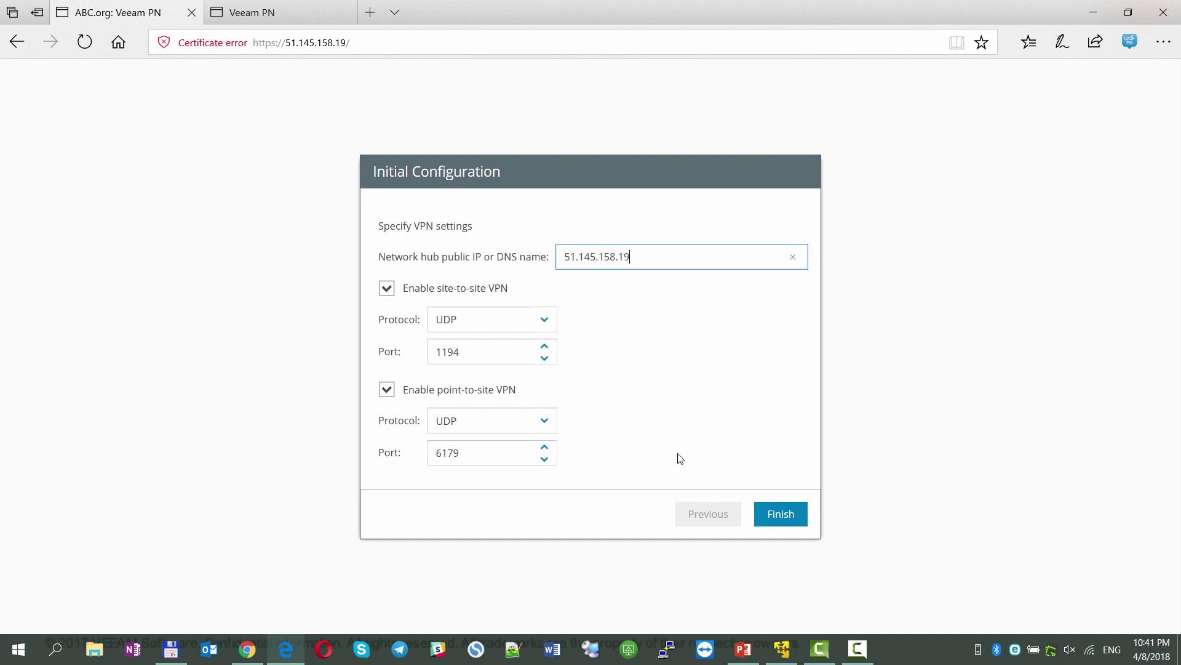
pyautogui.click(789, 522)
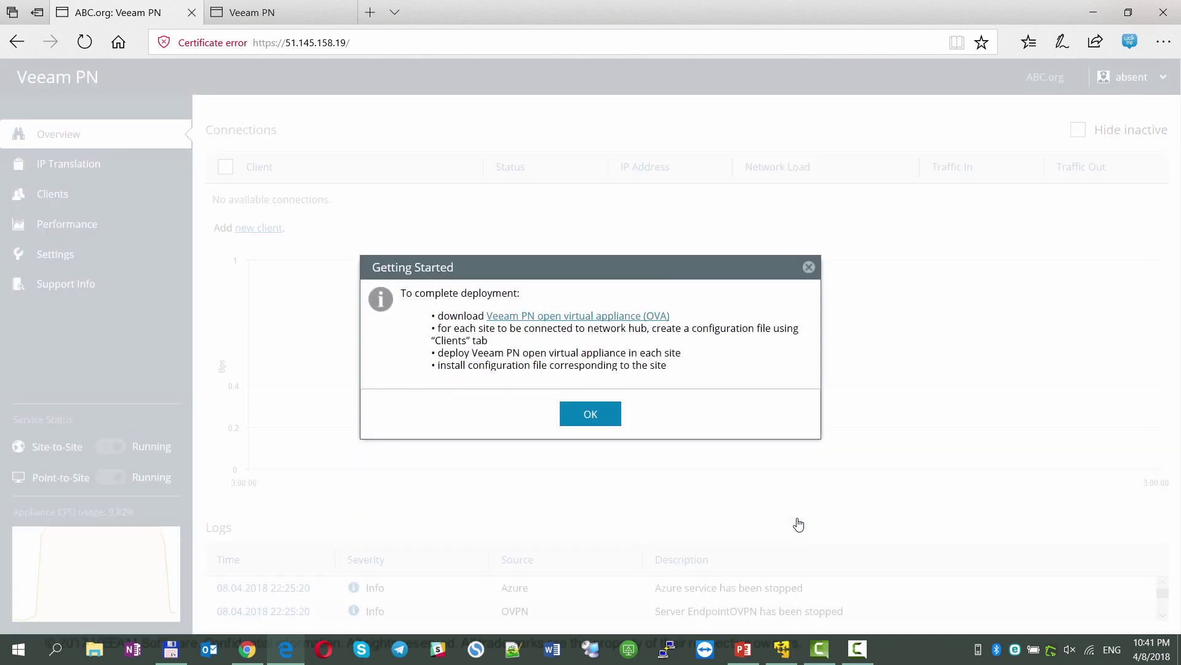
# Step: Dismiss the Getting Started notice on the dashboard
pyautogui.moveTo(417, 289); pyautogui.dragTo(707, 374)
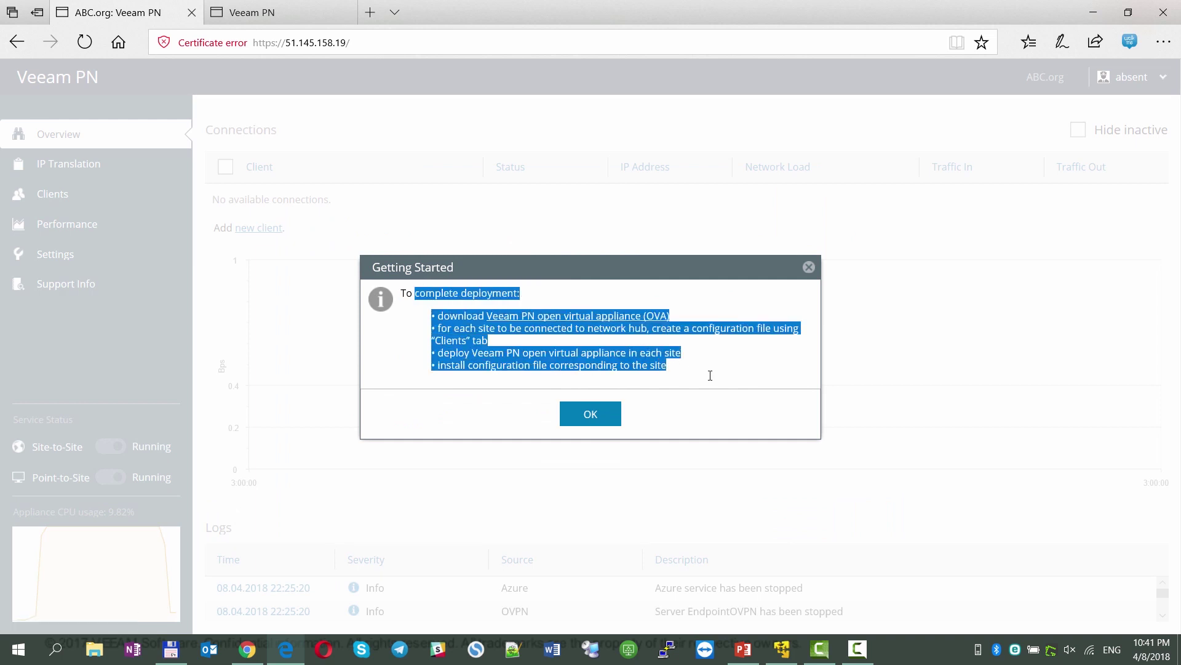
pyautogui.click(708, 377)
pyautogui.click(606, 415)
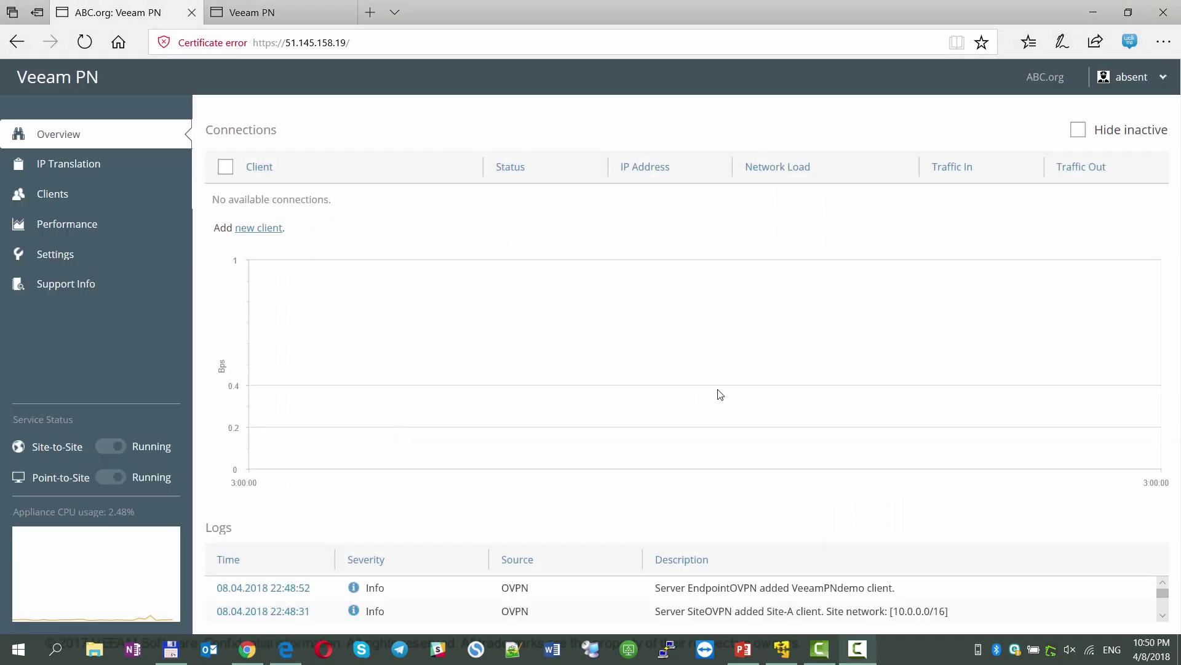
# Step: Add an entire-site client Site-A for network 10.0.0.0/16 and save its Site-A.xml file
pyautogui.click(42, 195)
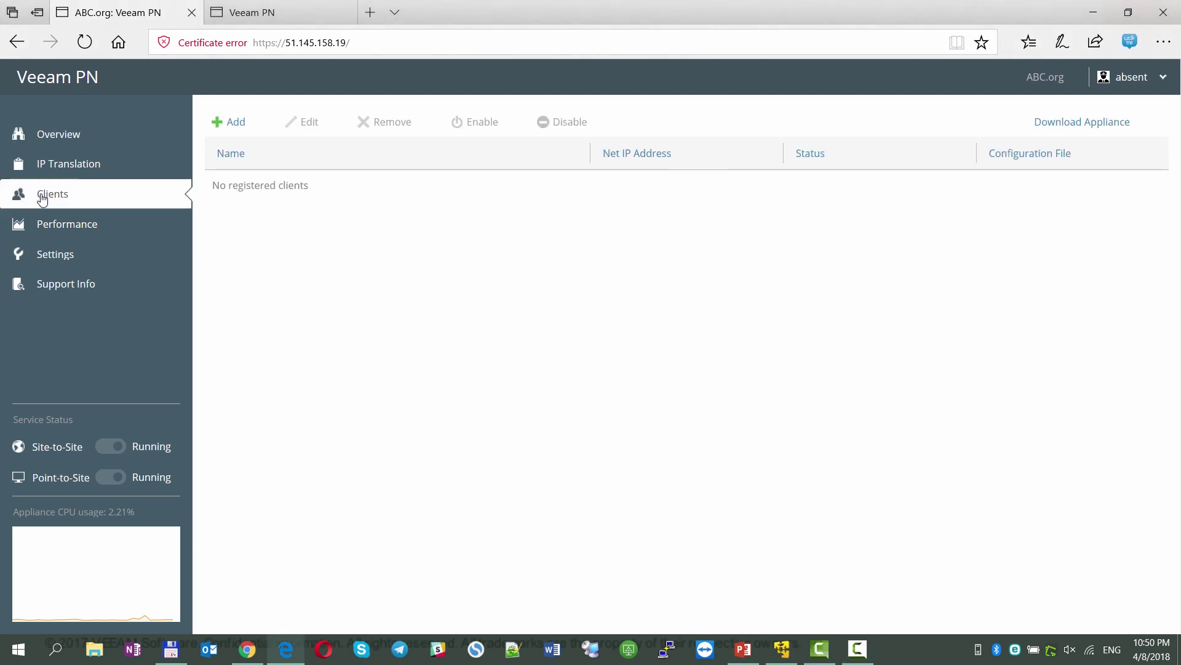
pyautogui.click(234, 126)
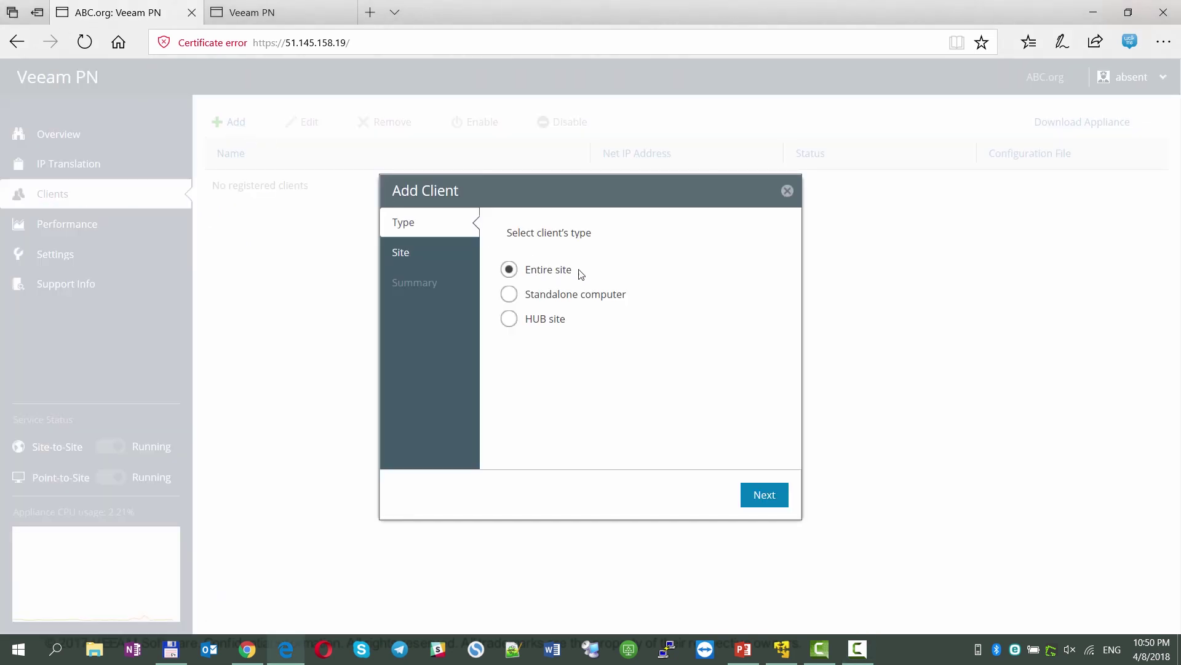
pyautogui.click(763, 494)
pyautogui.write('Site-A')
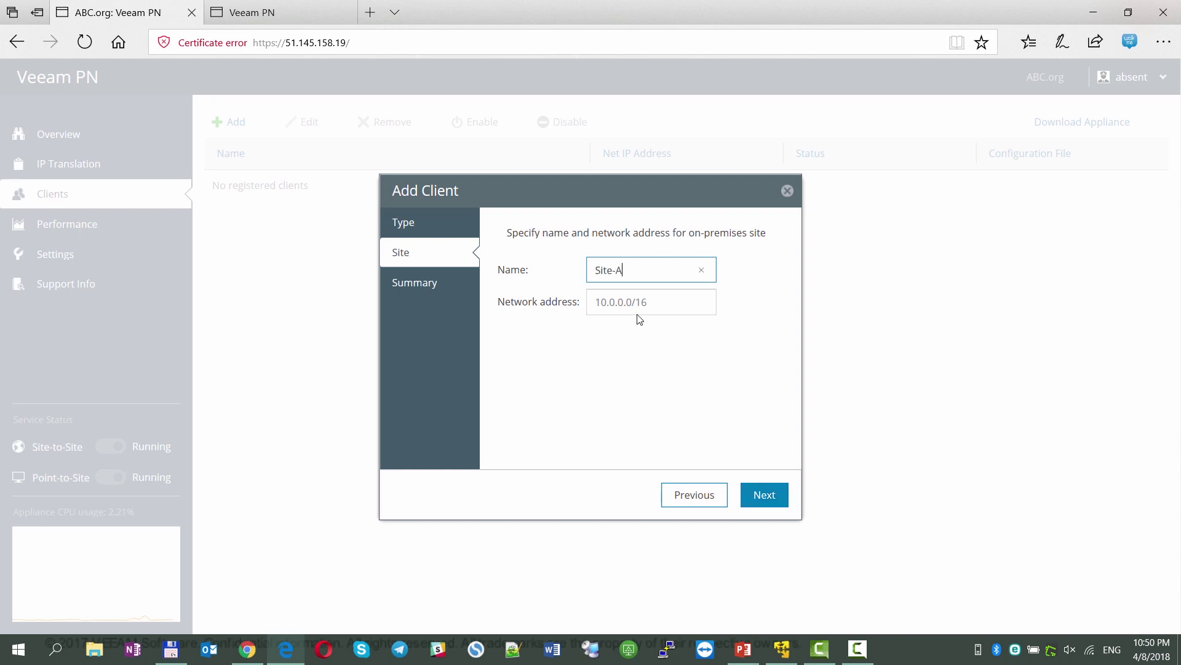
pyautogui.click(626, 300)
pyautogui.write('10')
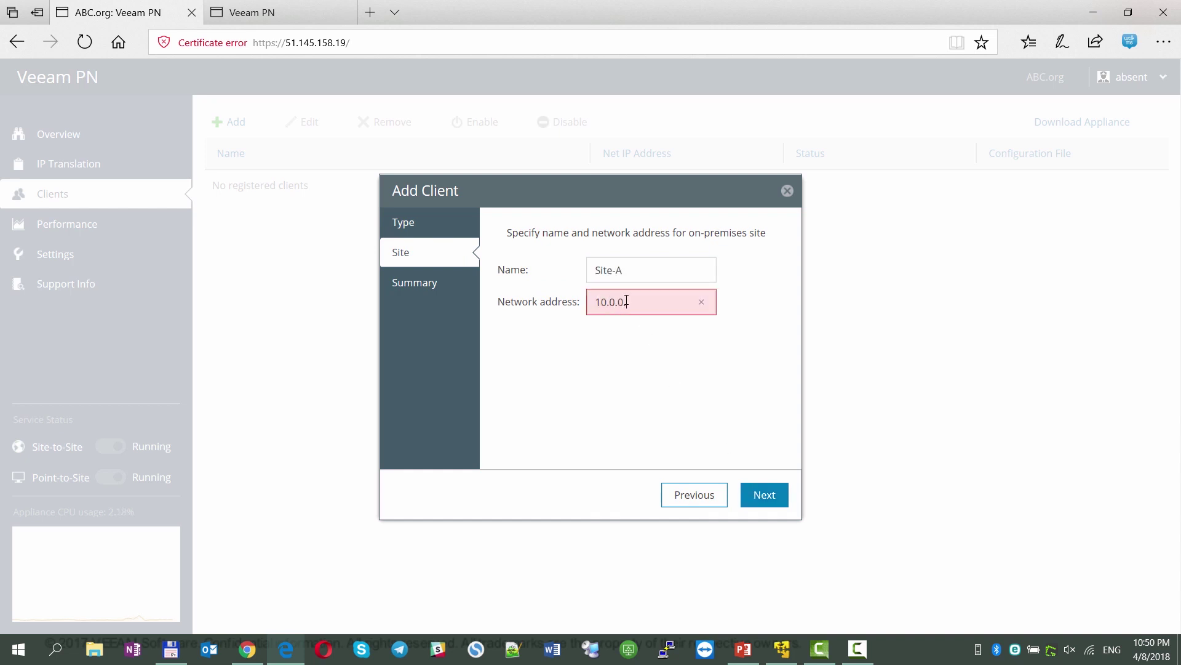
pyautogui.write('.0.0.0/16')
pyautogui.click(764, 495)
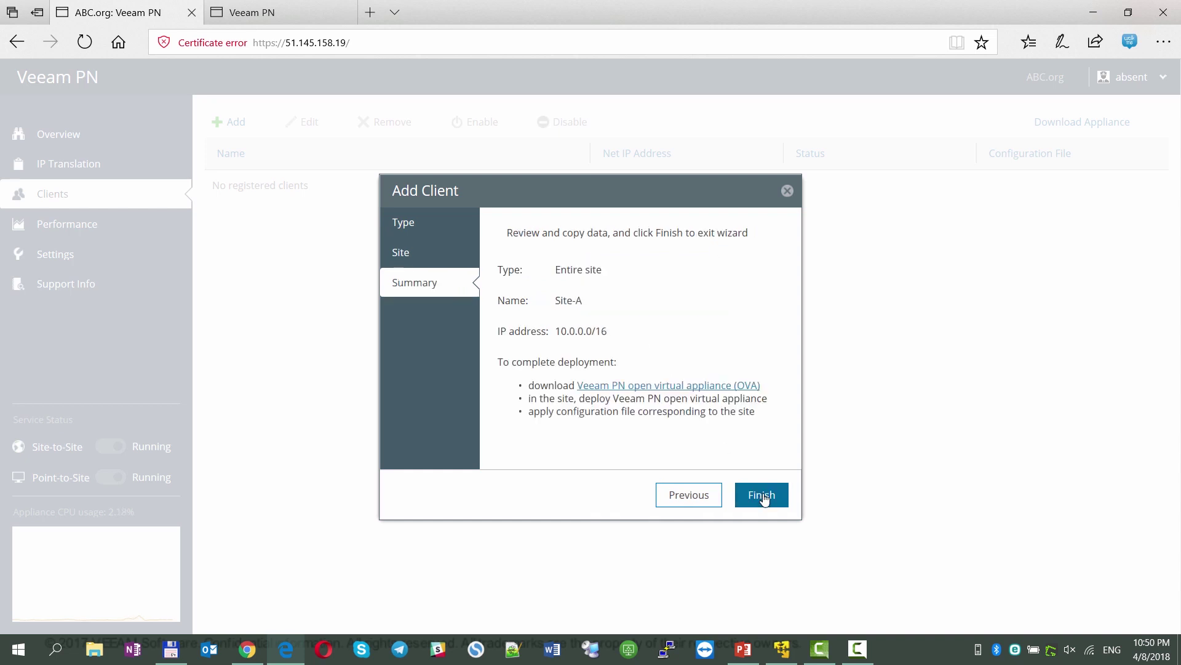
pyautogui.click(763, 496)
pyautogui.click(802, 610)
pyautogui.click(462, 344)
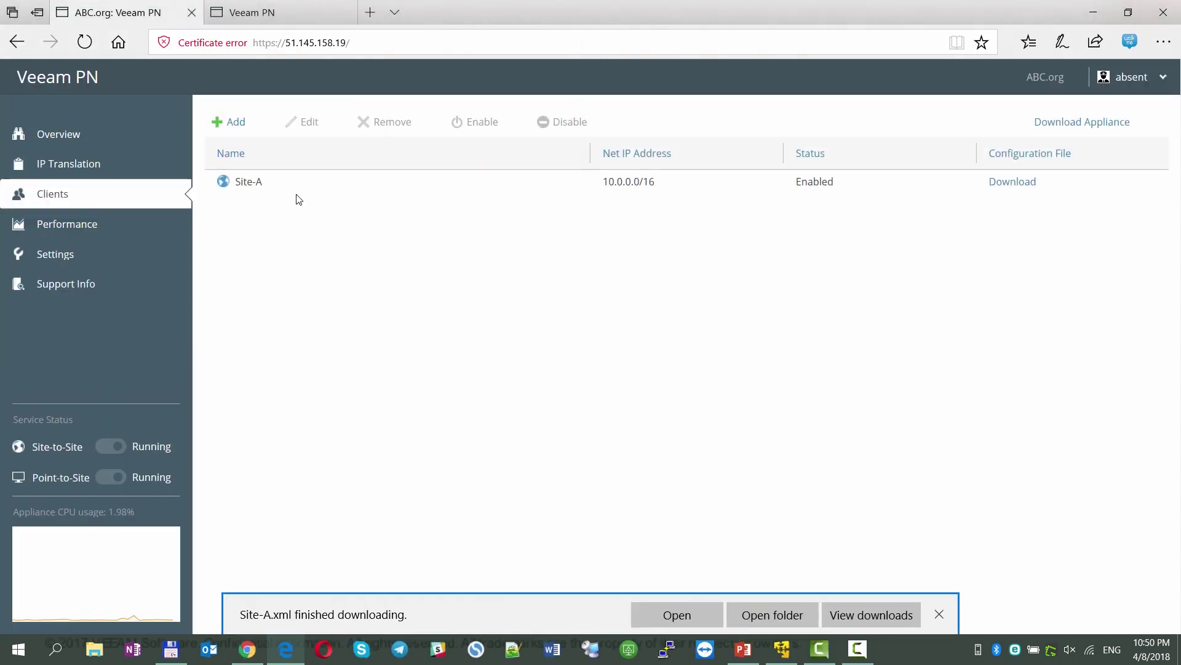
# Step: Add a standalone computer client named VeeamPNdemo and save its VeeamPNdemo.ovpn profile
pyautogui.click(232, 123)
pyautogui.click(535, 296)
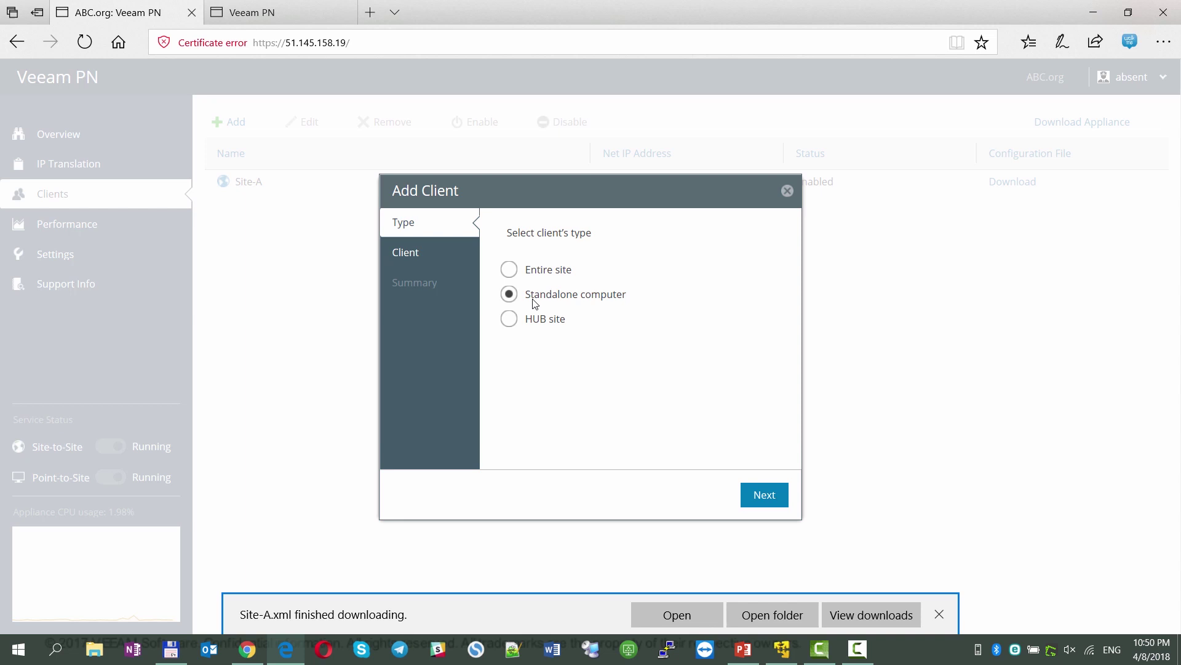
pyautogui.click(759, 496)
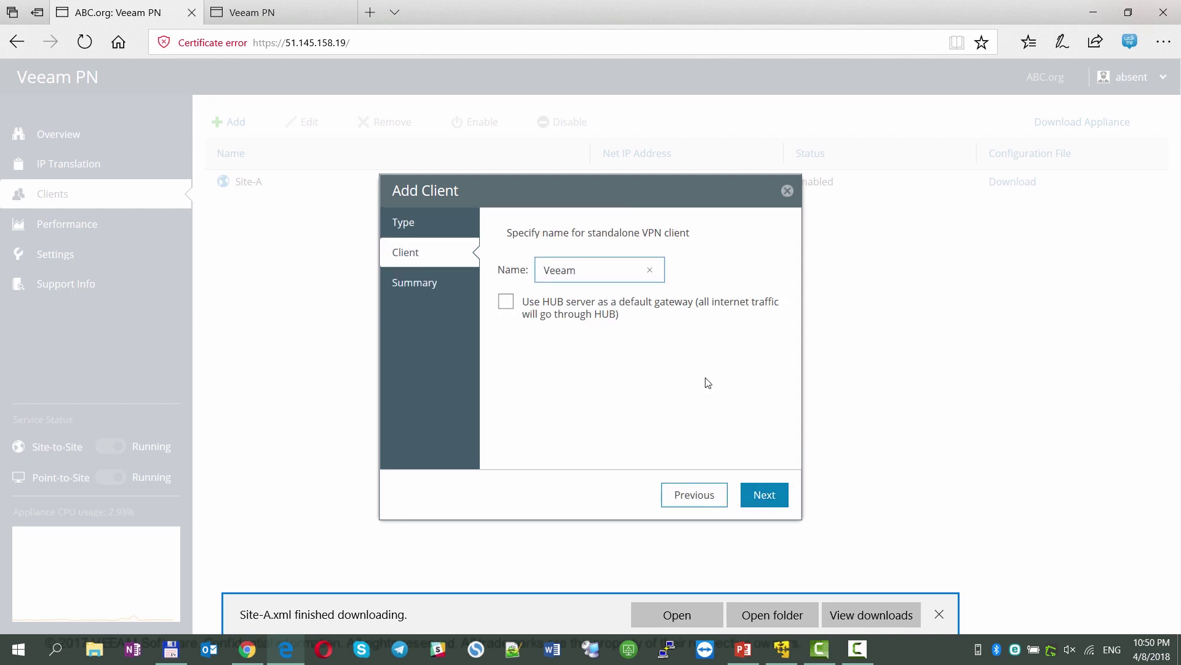
pyautogui.write('VeeamPNdemo')
pyautogui.click(752, 497)
pyautogui.click(751, 497)
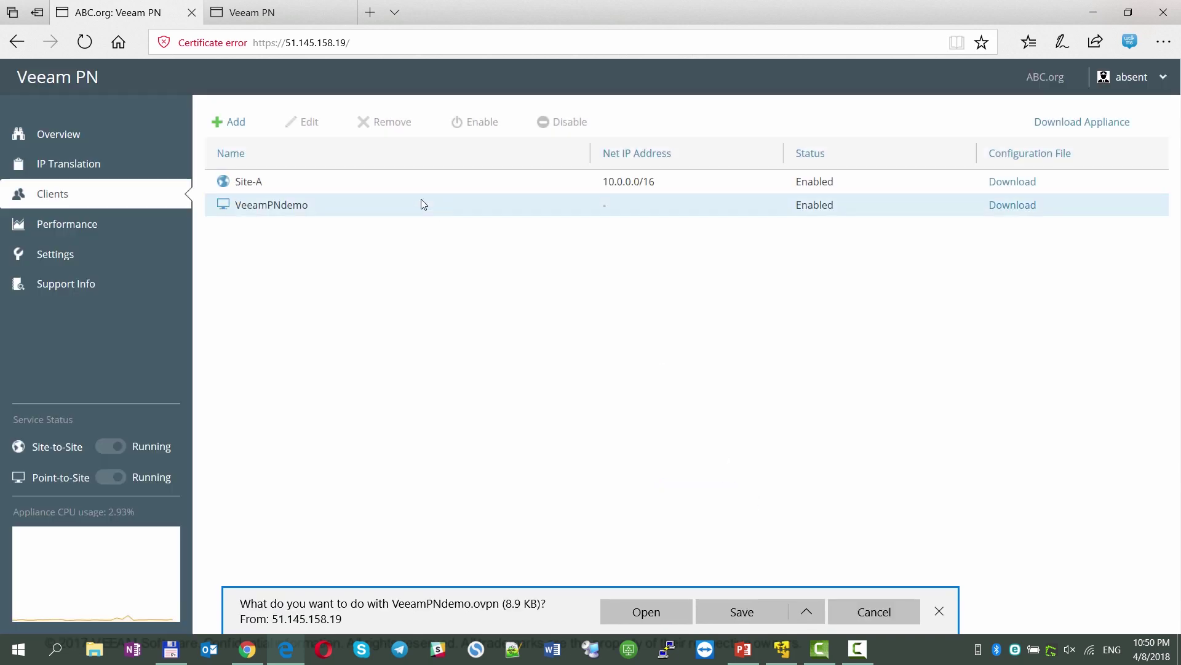
pyautogui.click(807, 611)
pyautogui.click(759, 587)
pyautogui.click(459, 345)
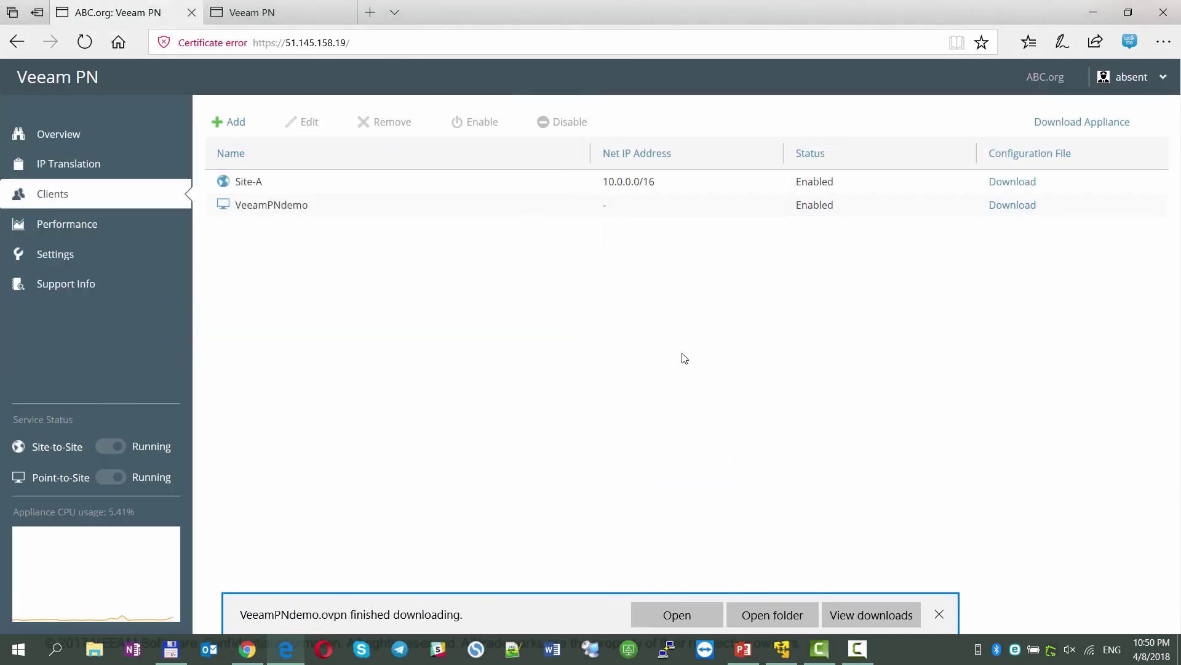
# Step: Launch OpenVPN GUI and import the VeeamPNdemo.ovpn profile from the tray menu
pyautogui.click(1092, 13)
pyautogui.doubleClick(1139, 25)
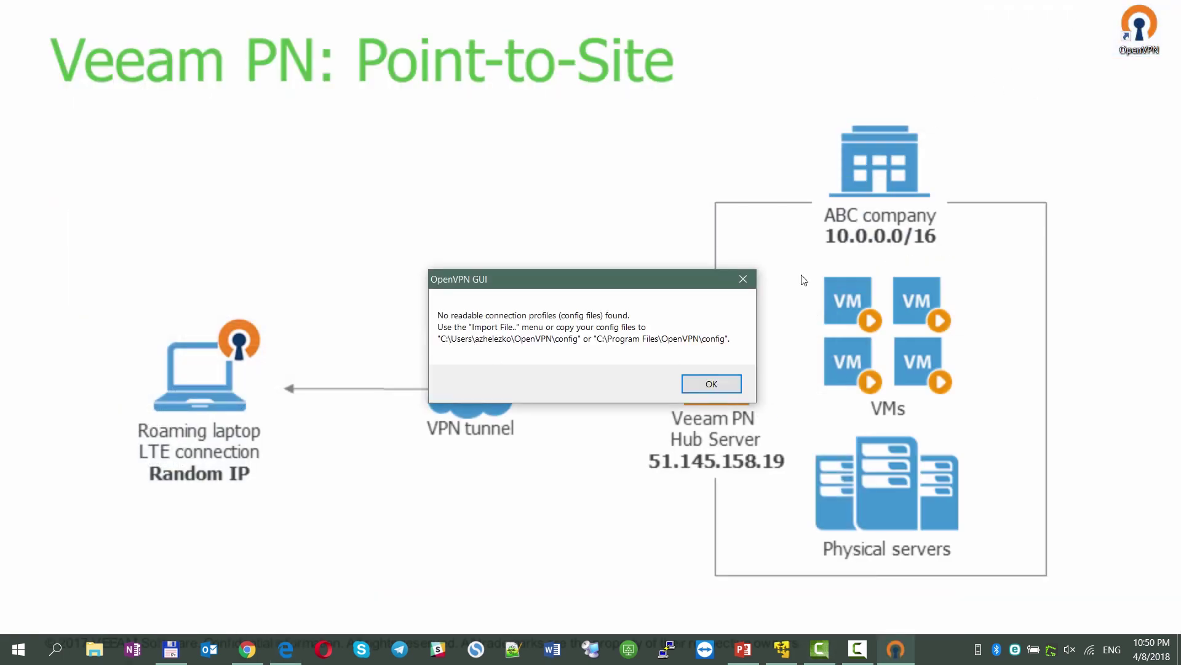
pyautogui.click(734, 376)
pyautogui.rightClick(978, 651)
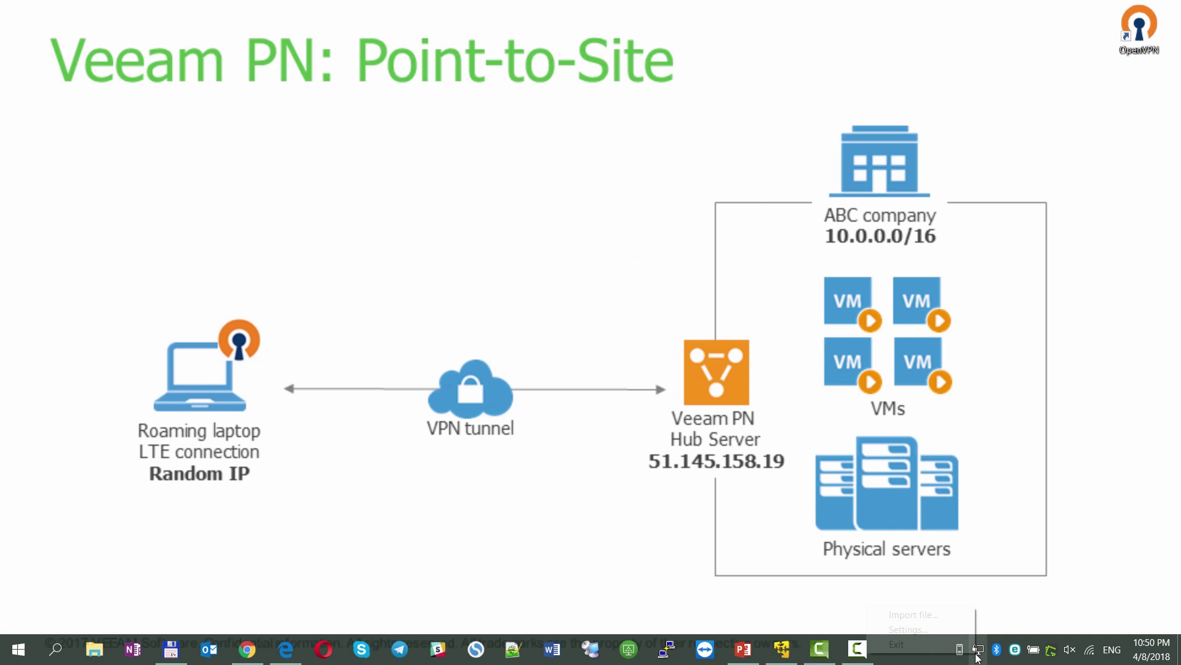
pyautogui.click(914, 615)
pyautogui.click(357, 120)
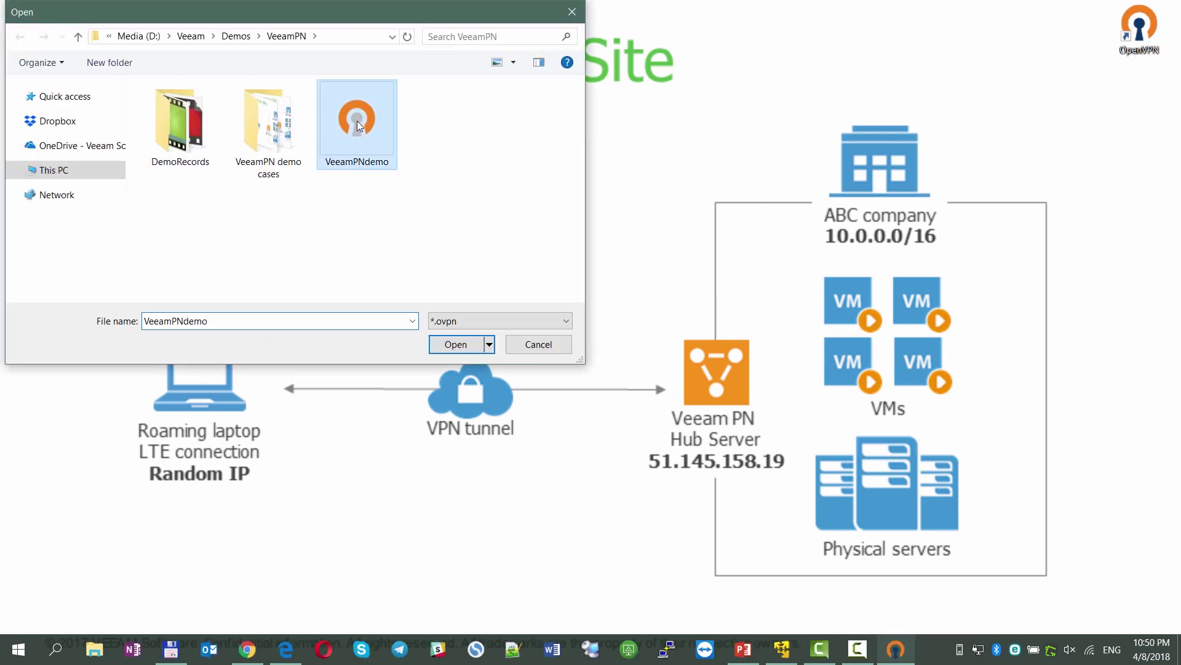
pyautogui.doubleClick(357, 121)
pyautogui.click(615, 373)
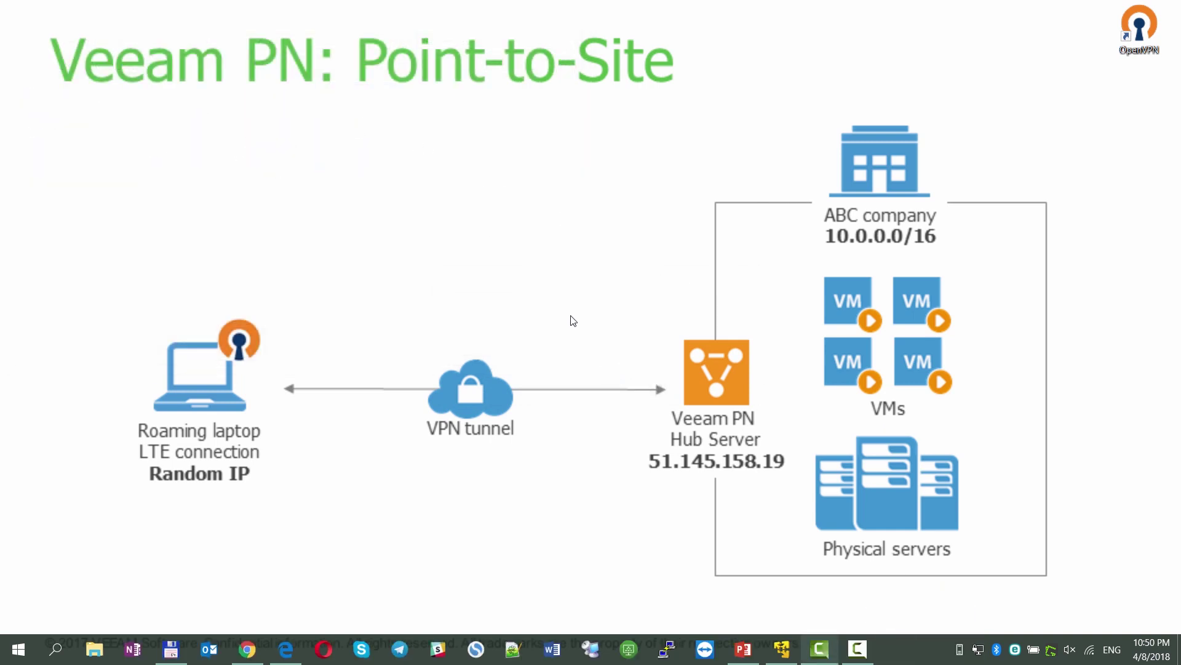
pyautogui.press('super+r')
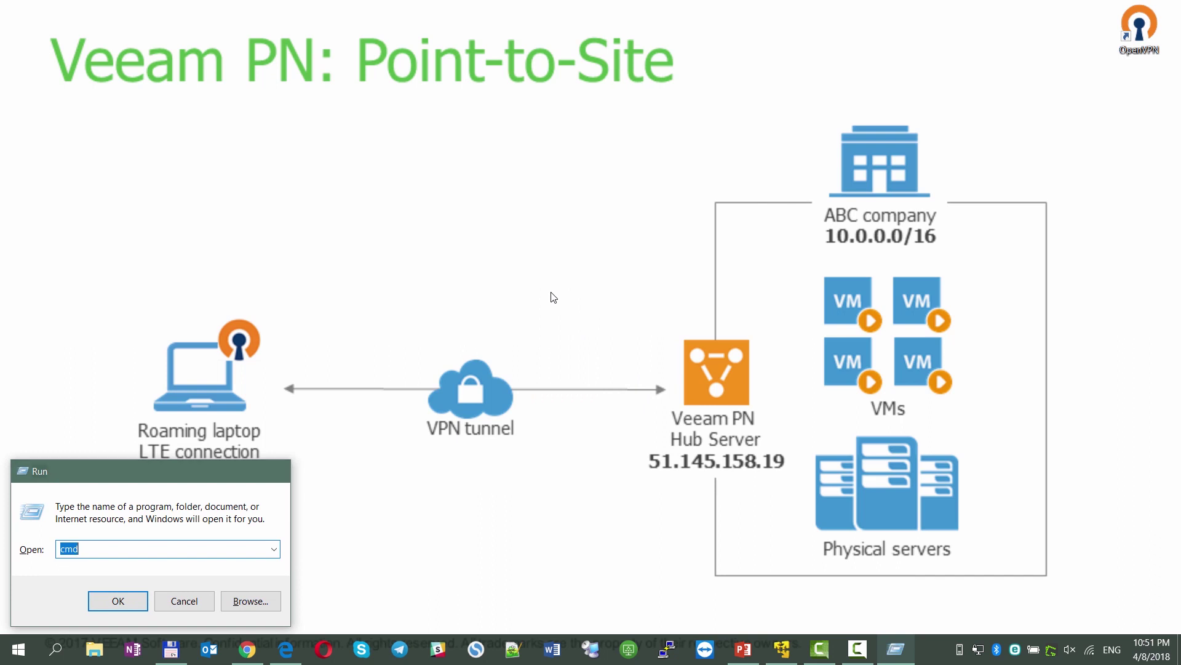
# Step: Run a continuous ping to 10.0.0.4 in Command Prompt and connect the VeeamPNdemo OpenVPN profile
pyautogui.press('Return')
pyautogui.write('ping 10.0.0.4 -t')
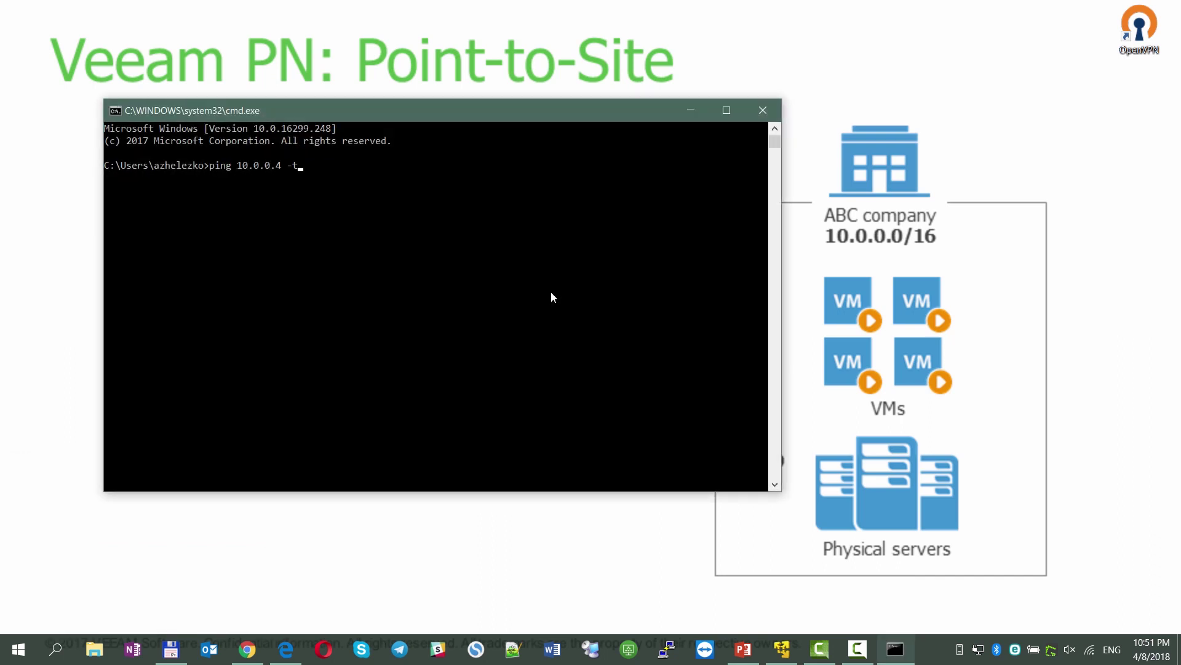
pyautogui.press('Return')
pyautogui.moveTo(510, 113); pyautogui.dragTo(411, 16)
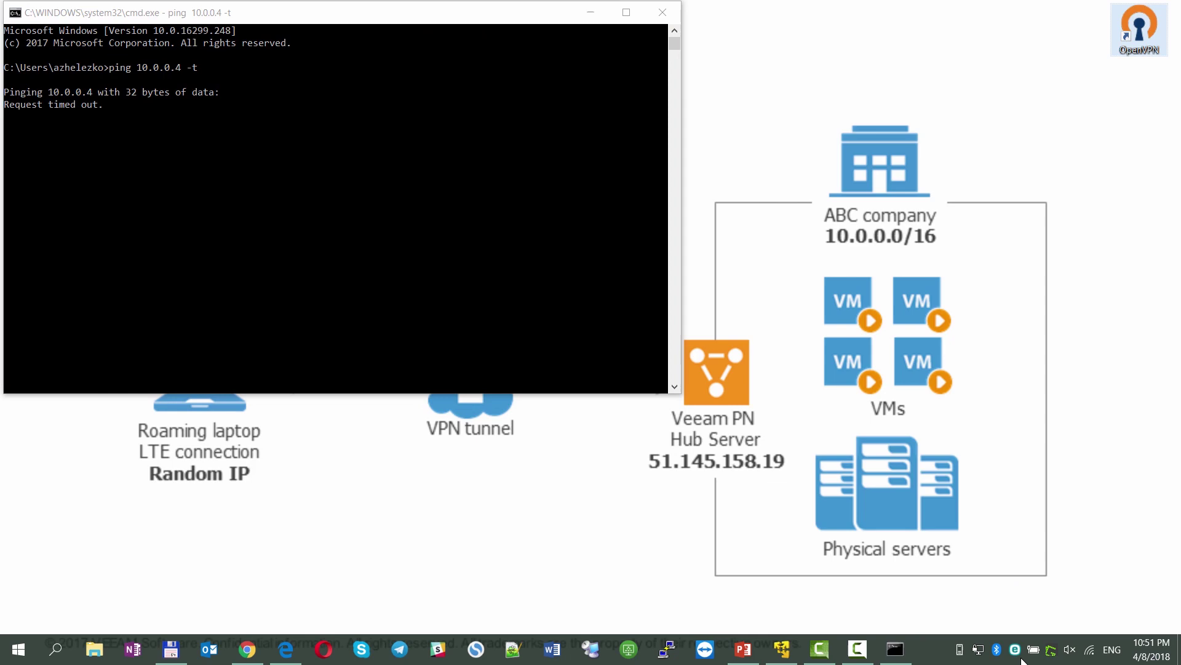
pyautogui.rightClick(981, 650)
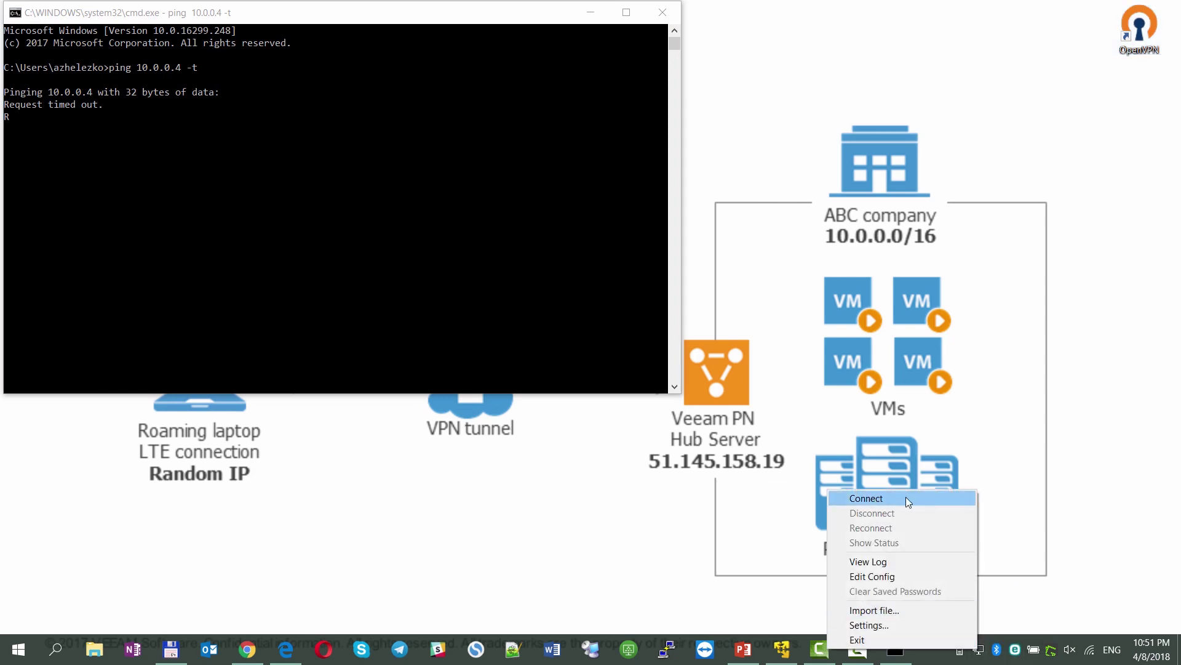
pyautogui.click(906, 496)
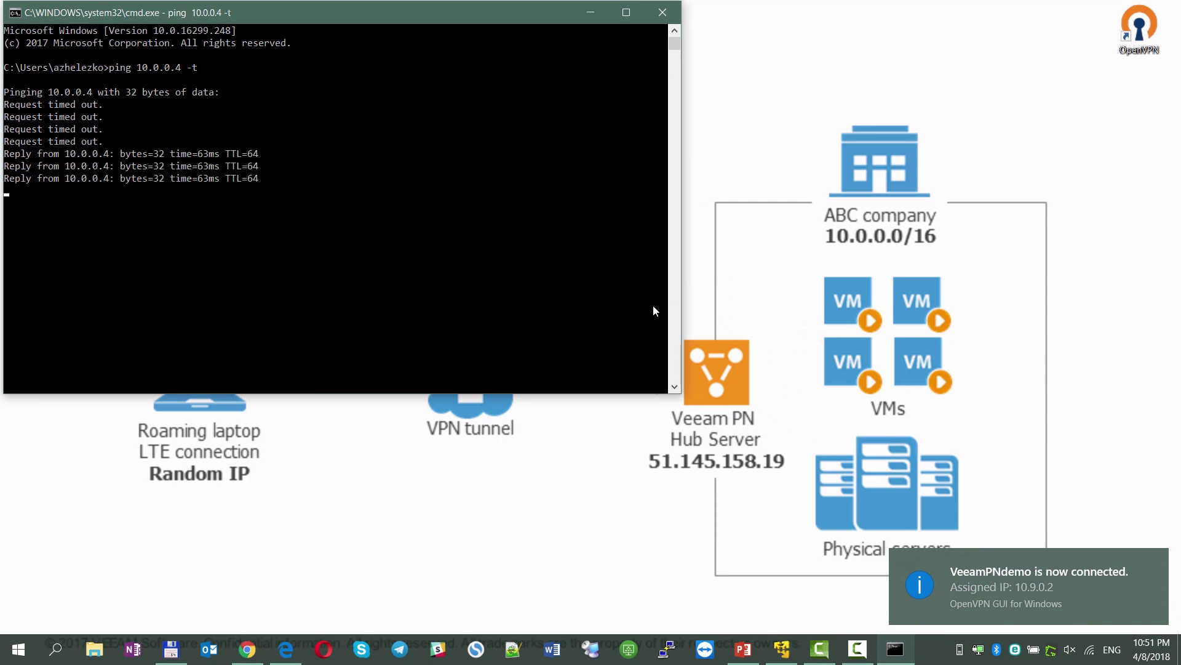
# Step: Show the Overview with VeeamPNdemo selected as connected at 10.9.0.2, clearing the download notices
pyautogui.click(286, 647)
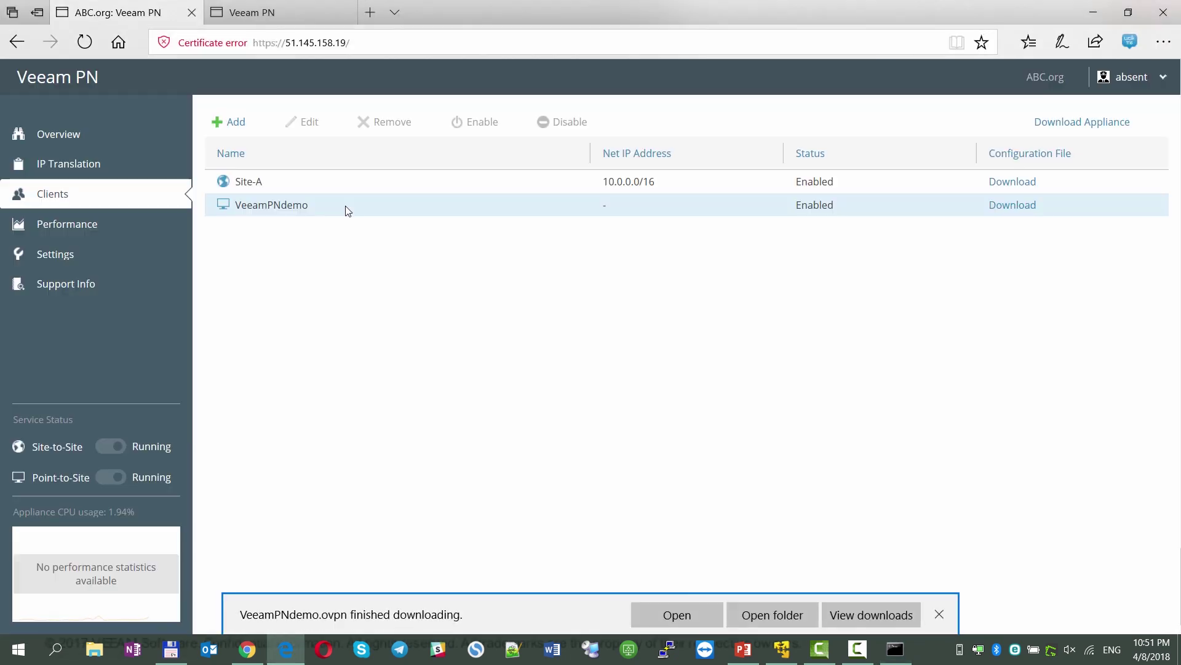
pyautogui.click(939, 614)
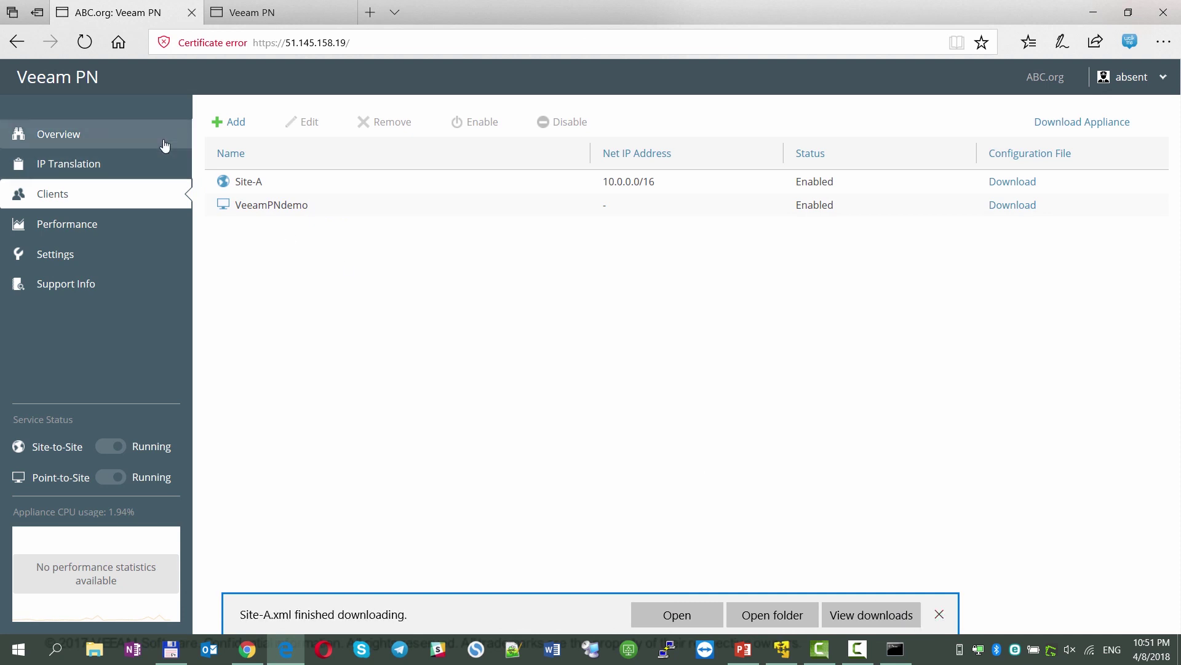
pyautogui.click(69, 134)
pyautogui.click(533, 227)
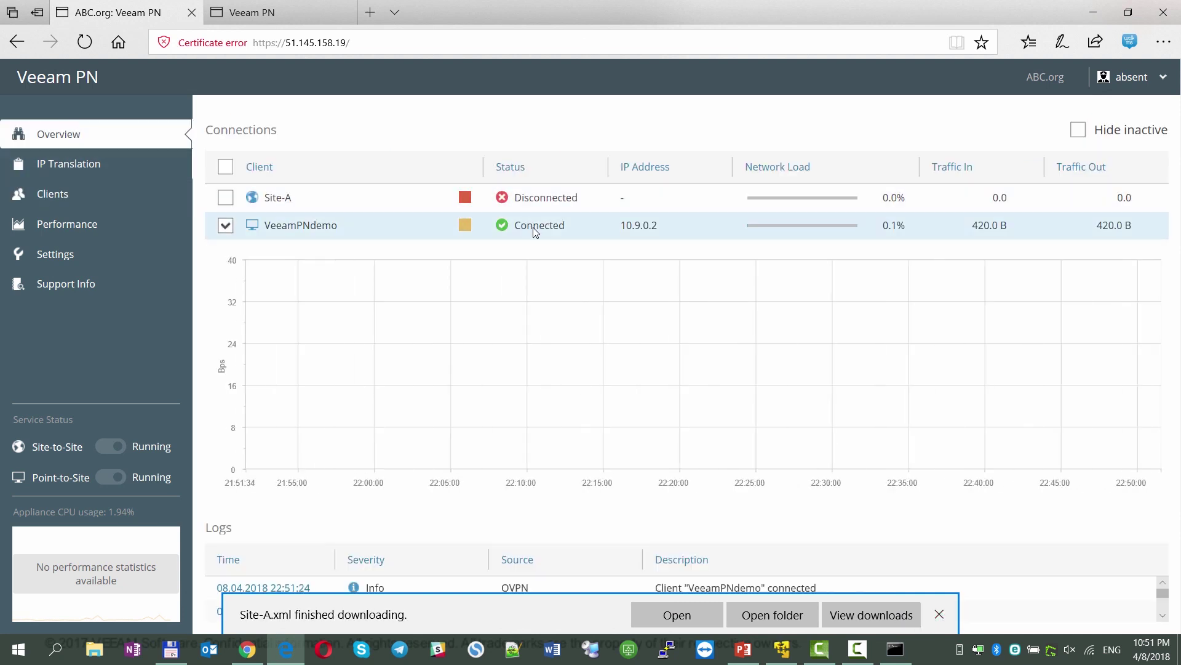
pyautogui.click(939, 614)
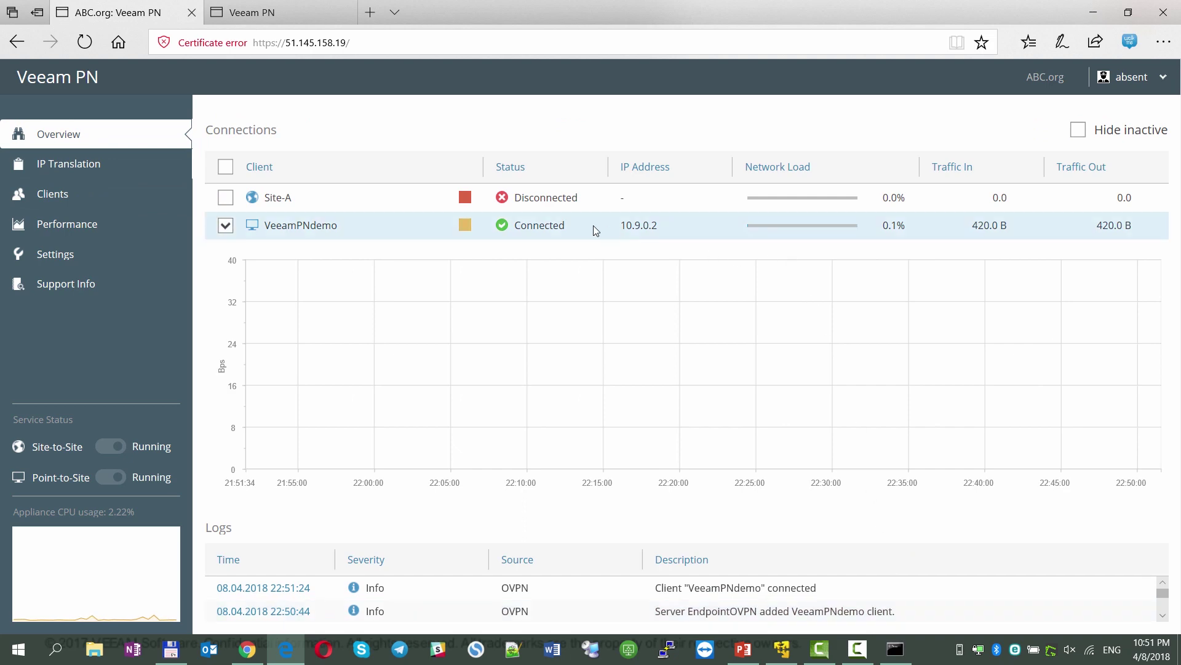
# Step: Open a Remote Desktop session to 10.0.0.5 via mstsc, then close it and show the diagram
pyautogui.click(1094, 13)
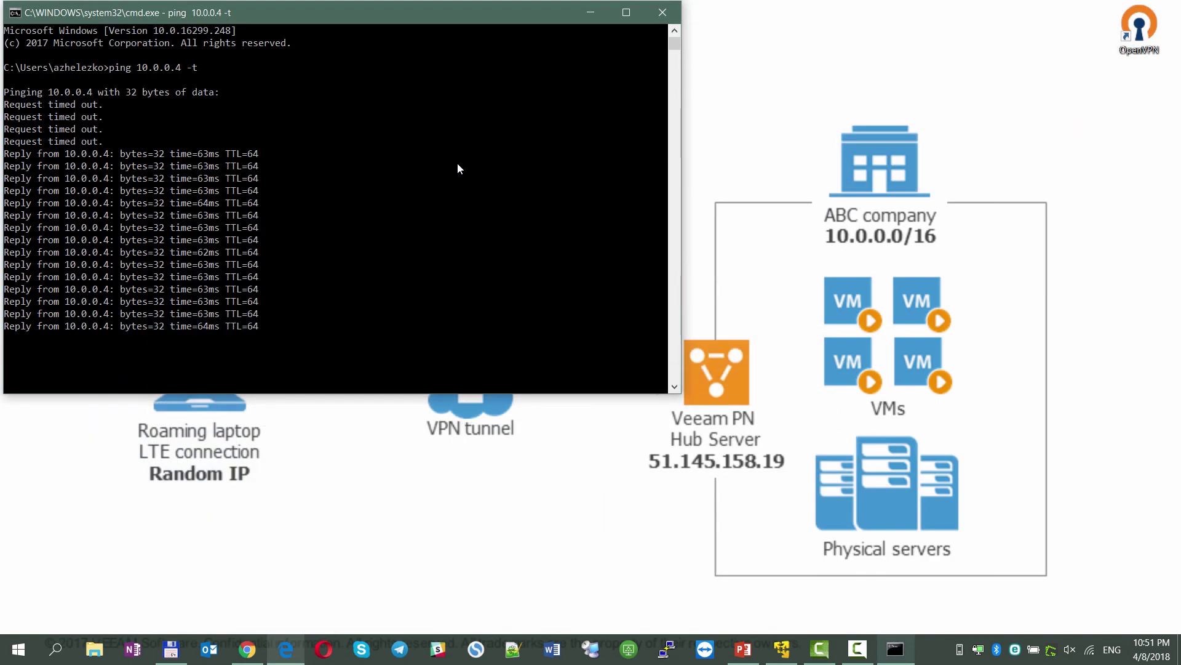
pyautogui.press('super+r')
pyautogui.press('Return')
pyautogui.press('Return')
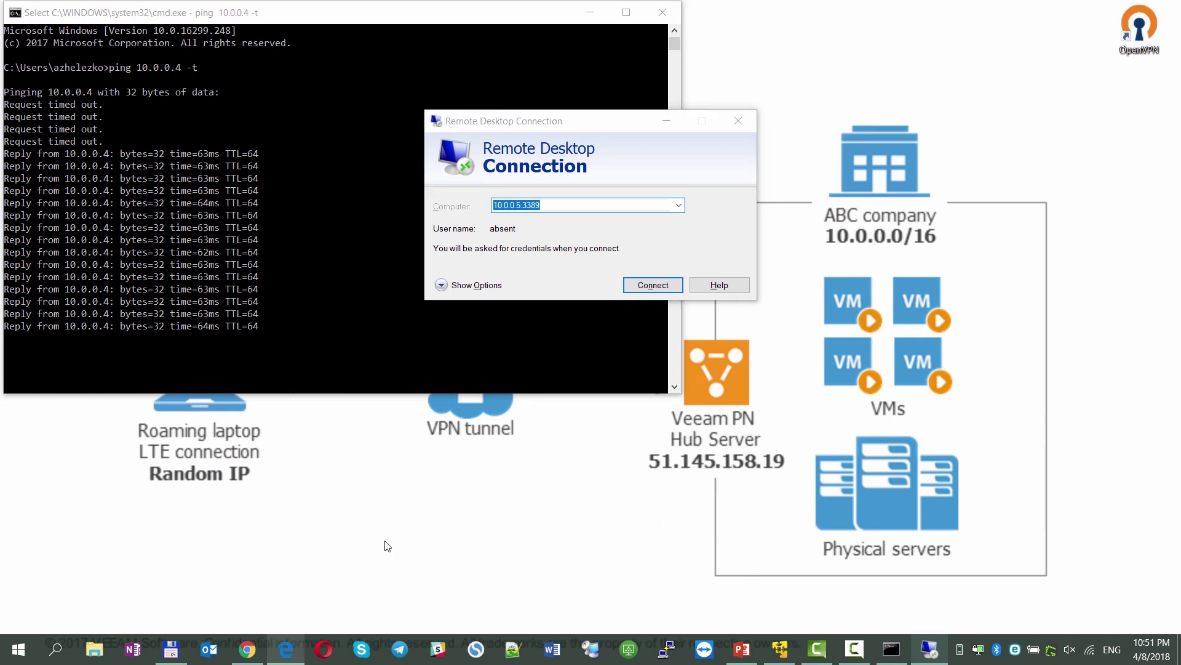
pyautogui.write('••••••••••••••••')
pyautogui.press('Return')
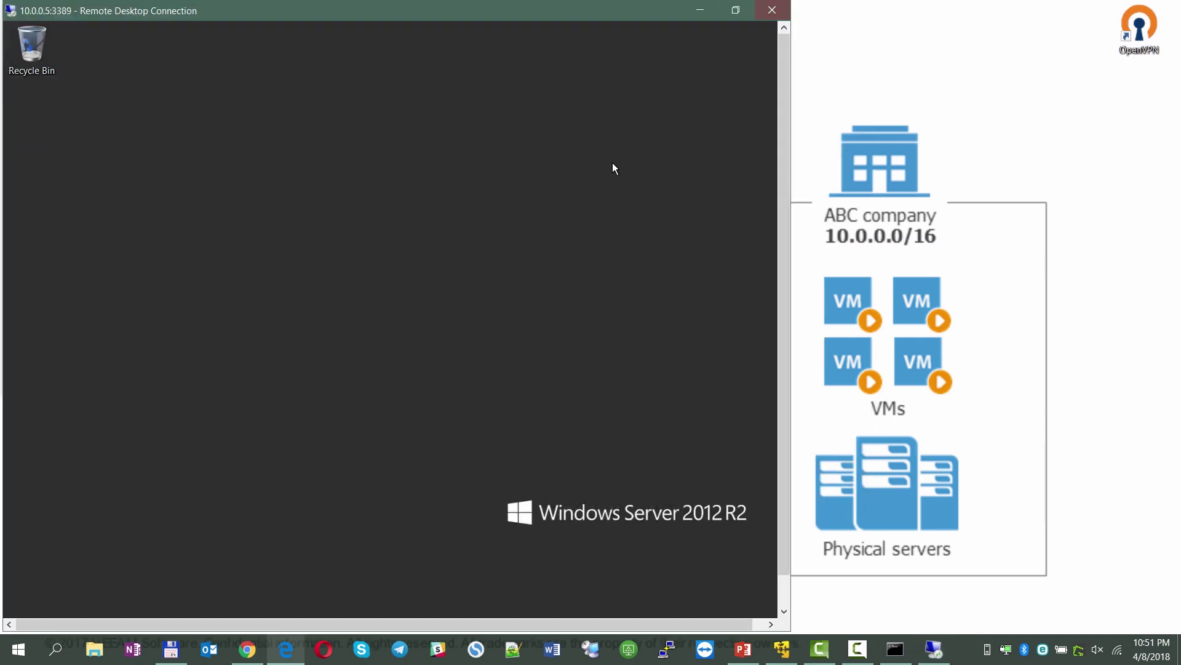
pyautogui.click(771, 10)
pyautogui.press('super+d')
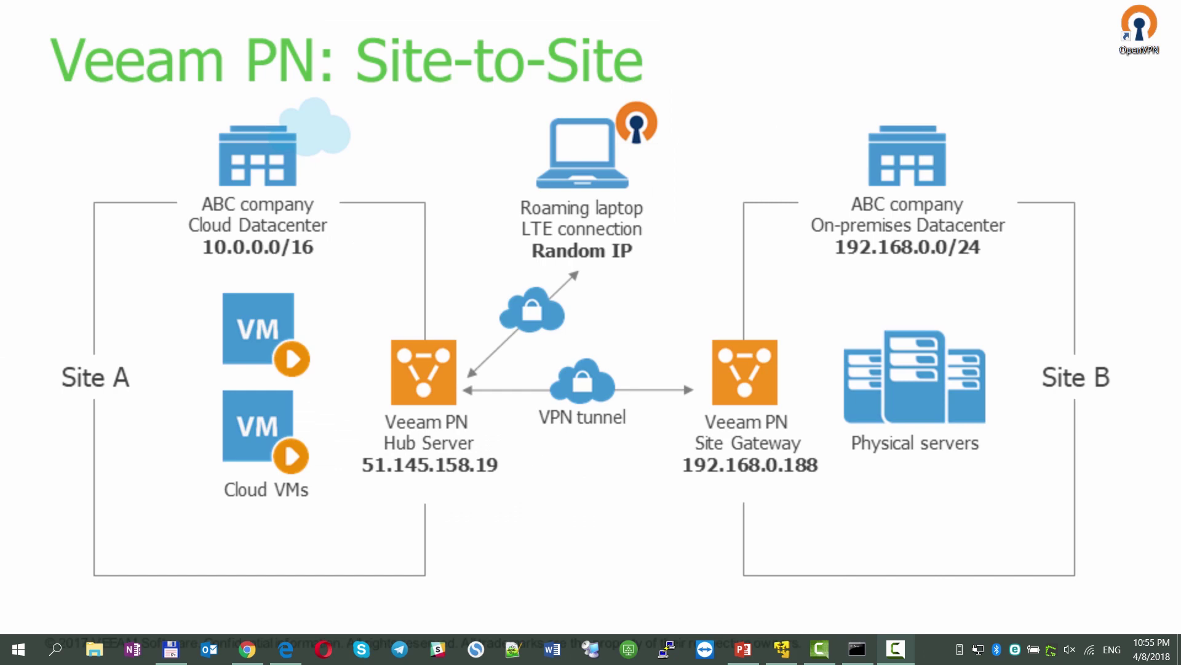
# Step: Switch back to the browser window with the Veeam PN console
pyautogui.hotkey('alt', 'Tab')
# Step: Add entire-site client Site-B for 192.168.0.0/24 and save Site-B.xml into the VeeamPN folder
pyautogui.click(62, 194)
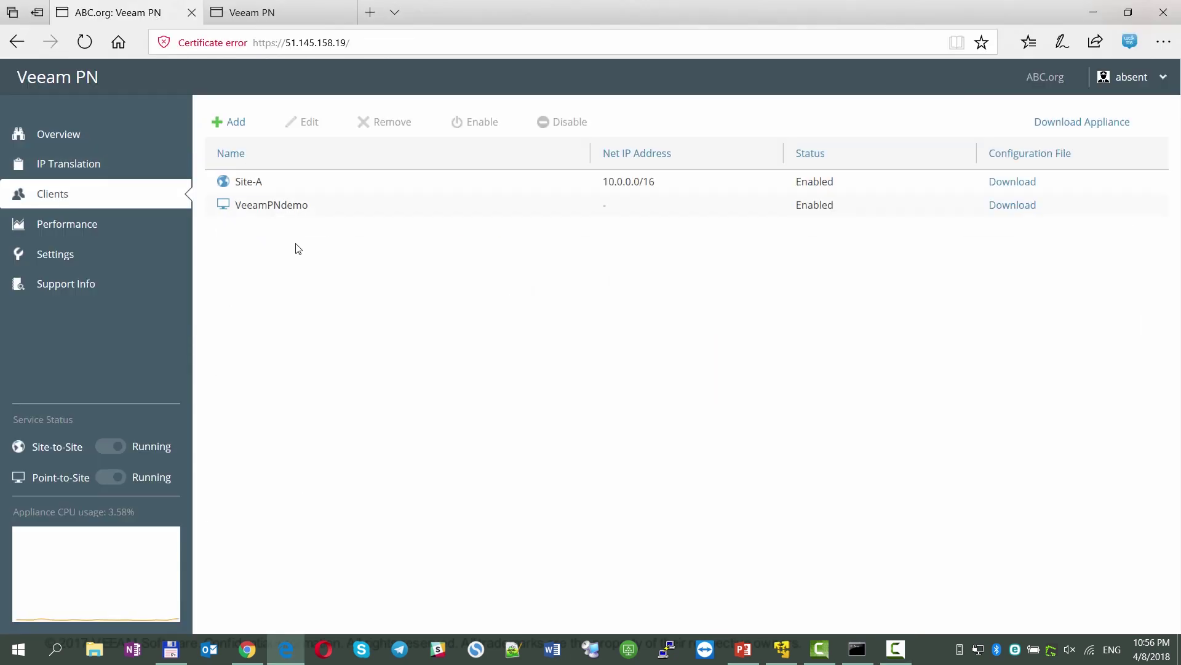
pyautogui.click(235, 123)
pyautogui.click(763, 493)
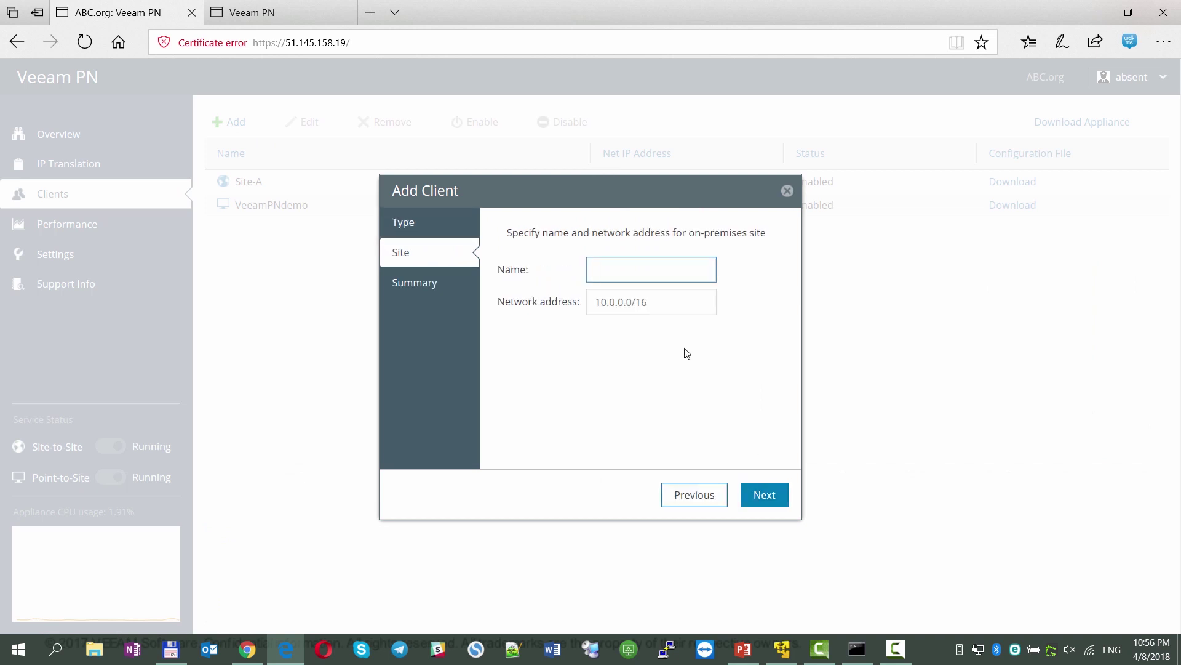
pyautogui.write('Site0-B')
pyautogui.press('Tab')
pyautogui.write('192.')
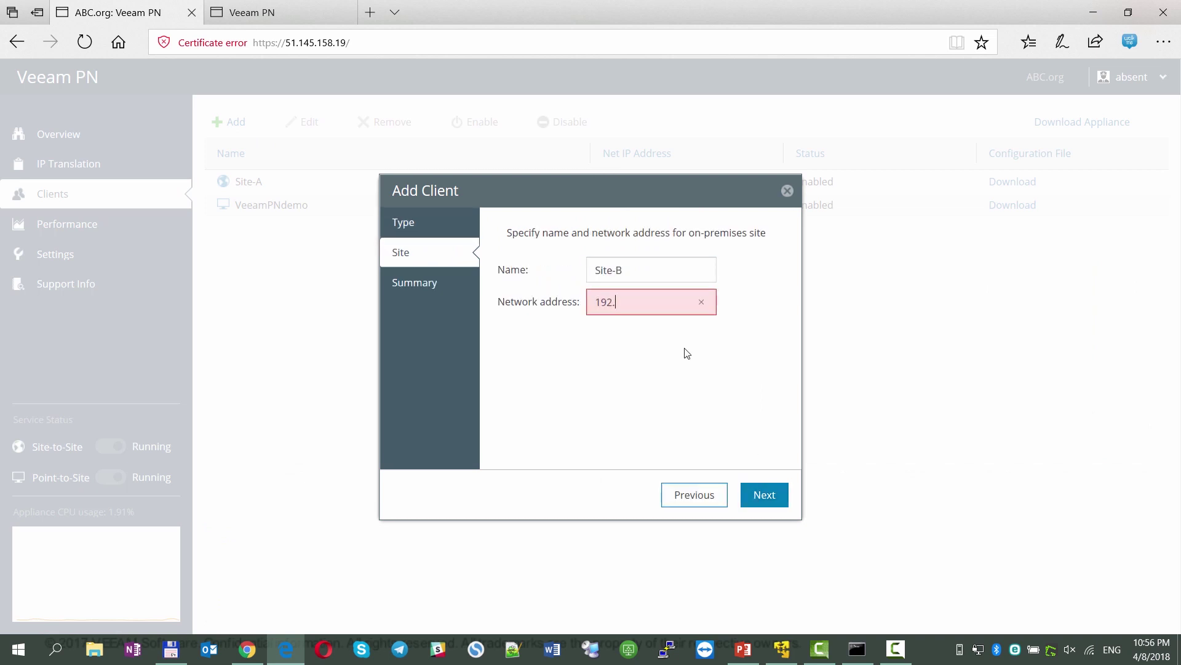
pyautogui.write('168.0.0/24')
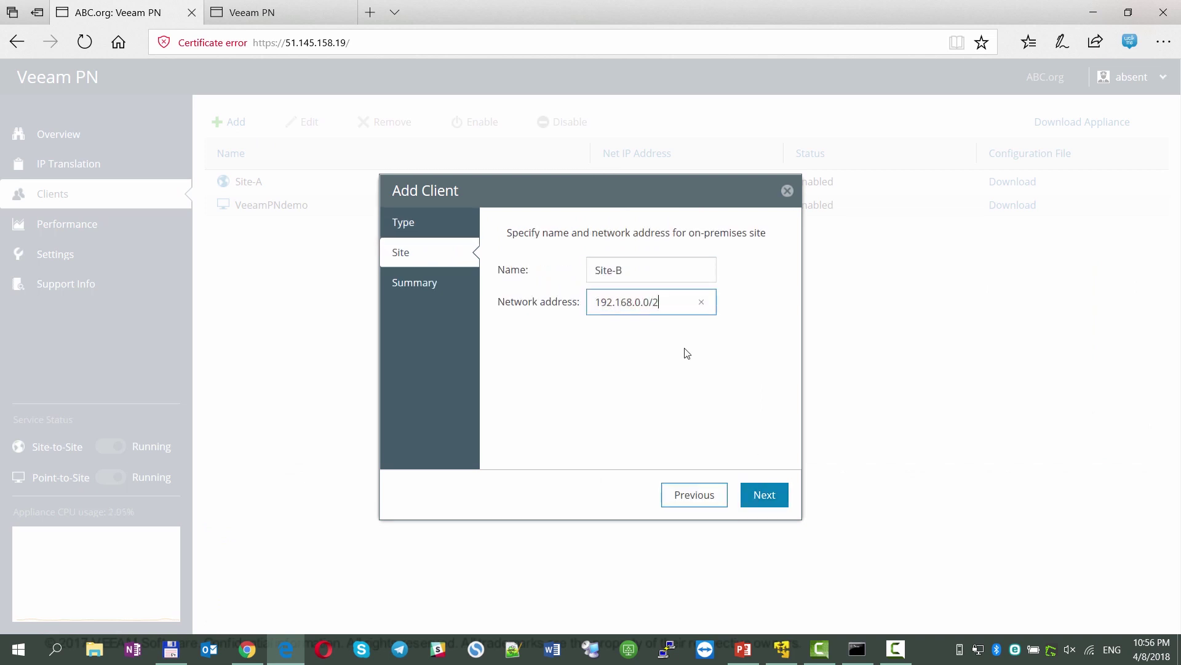
pyautogui.click(763, 495)
pyautogui.click(762, 495)
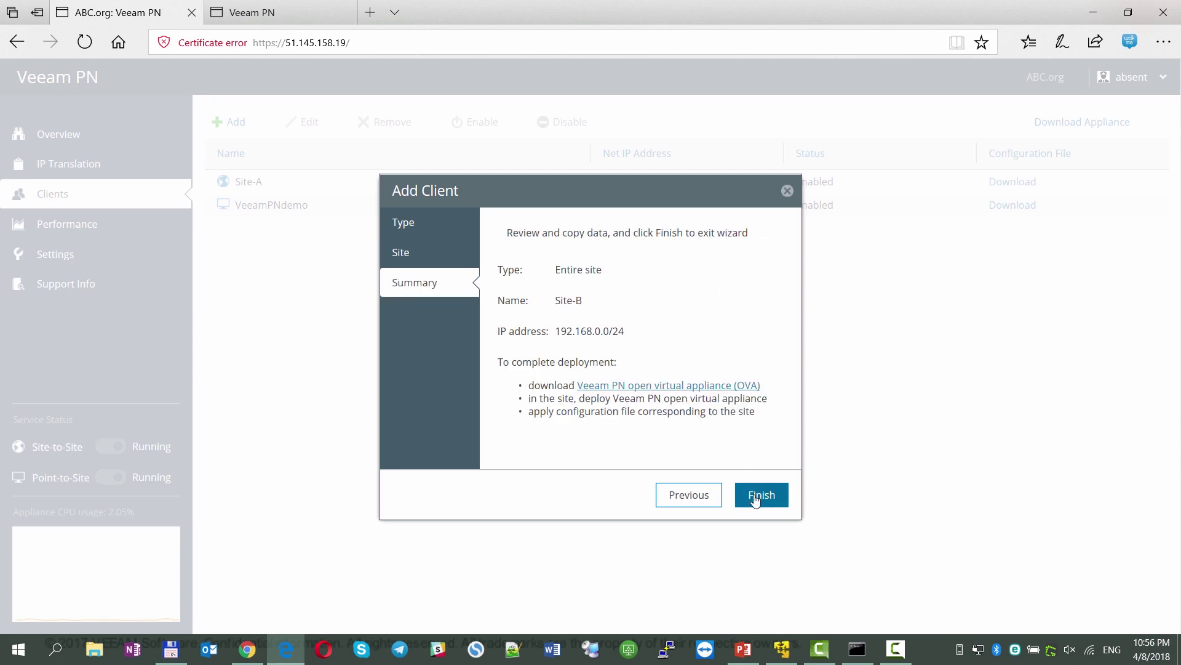
pyautogui.click(807, 611)
pyautogui.click(758, 583)
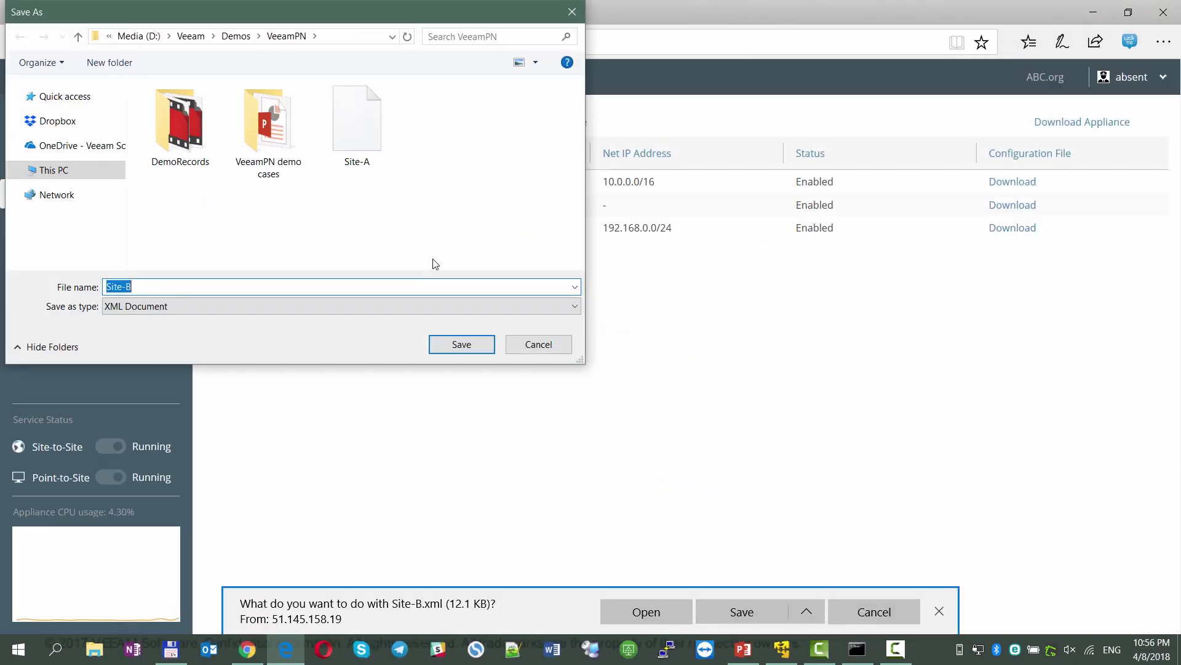
pyautogui.click(455, 344)
pyautogui.click(938, 617)
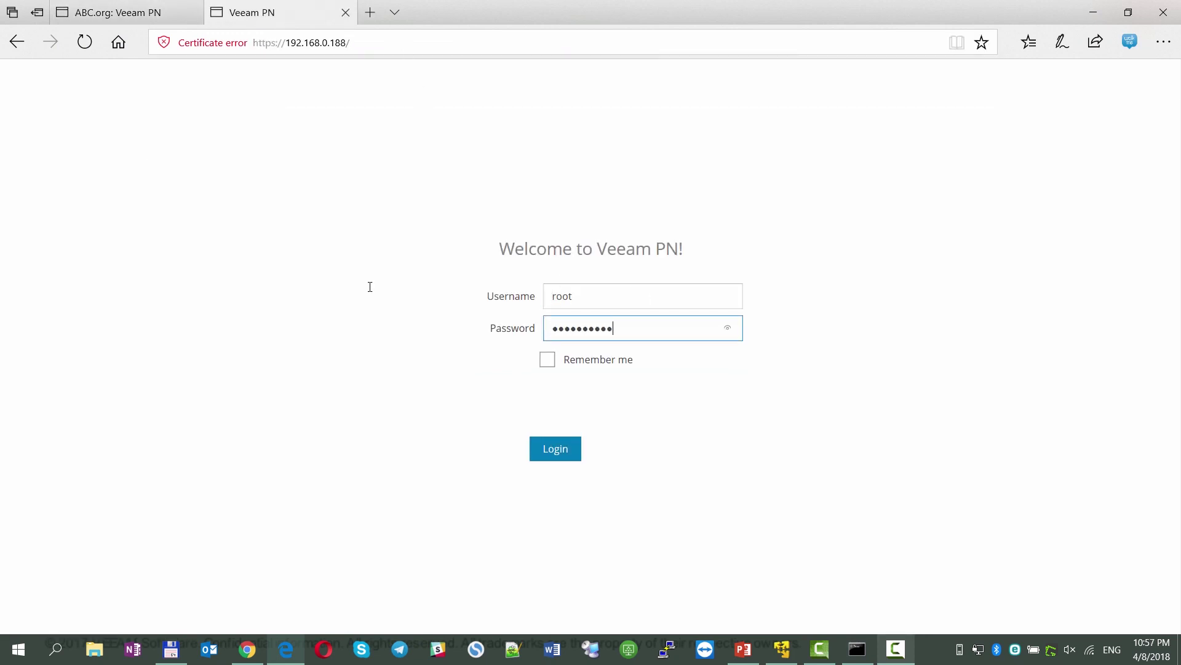
# Step: Log in to the 192.168.0.188 appliance and configure it as a site gateway using Site-B.xml
pyautogui.press('Return')
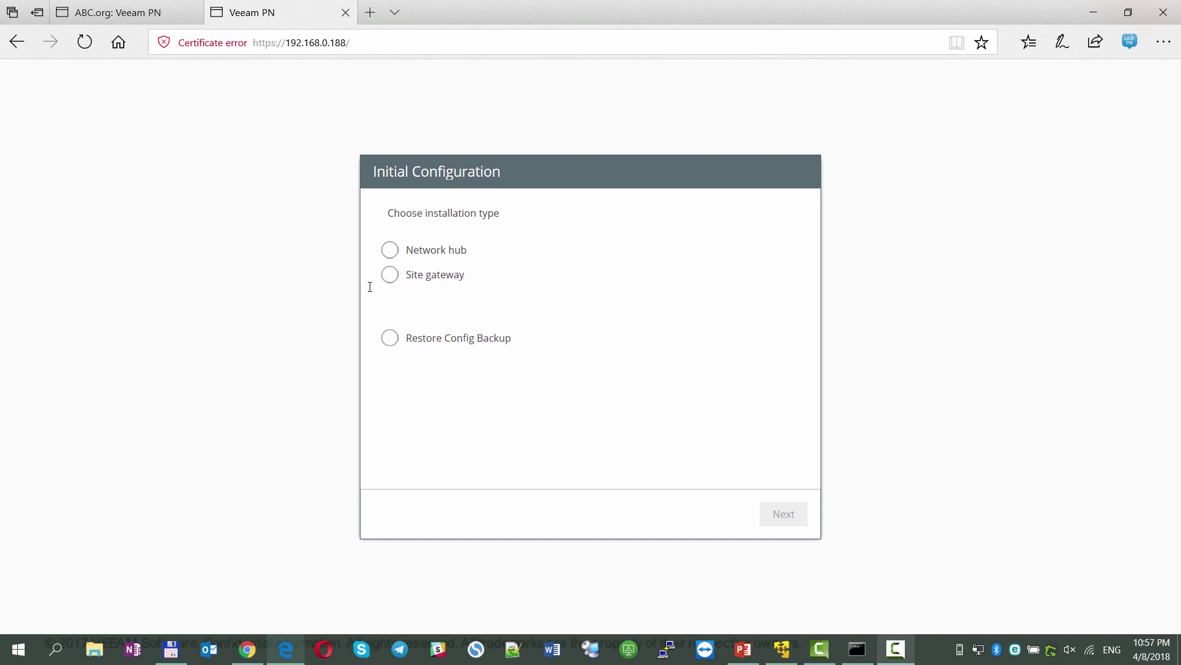
pyautogui.click(444, 281)
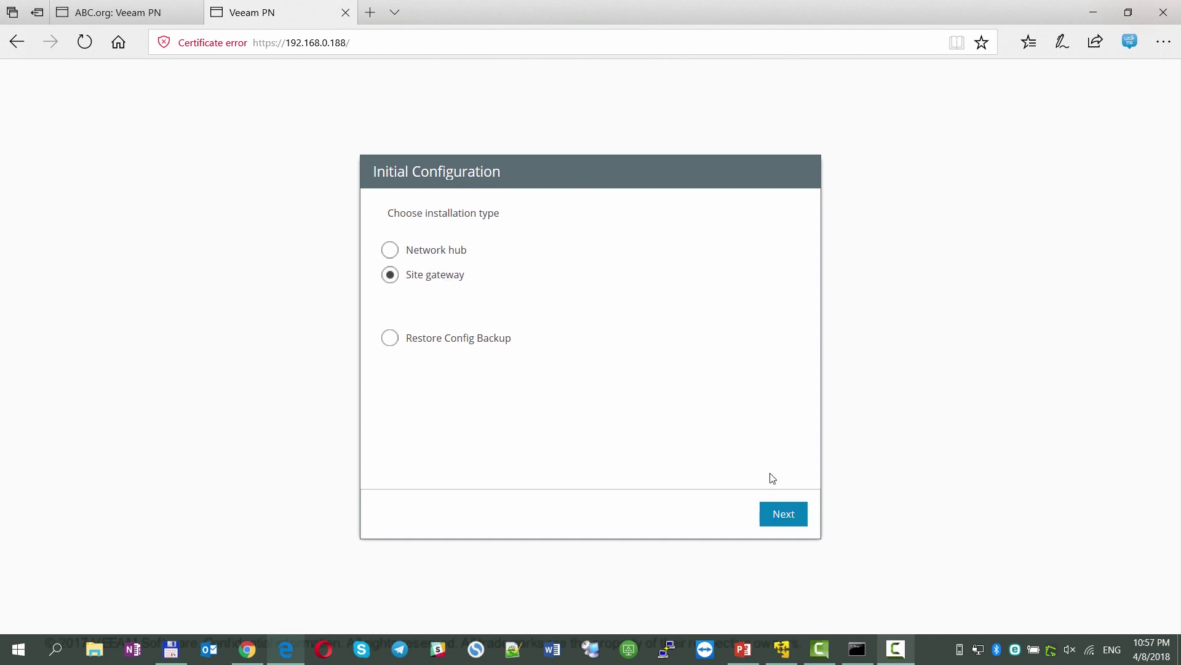
pyautogui.click(781, 517)
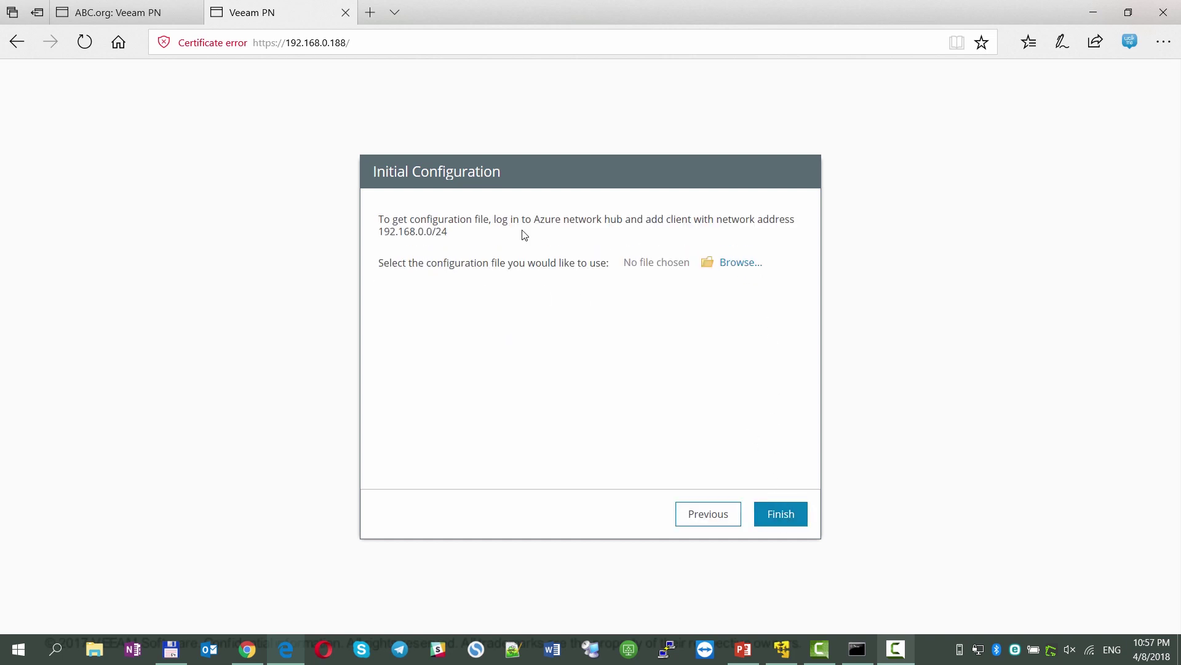
pyautogui.moveTo(397, 219); pyautogui.dragTo(564, 242)
pyautogui.click(492, 244)
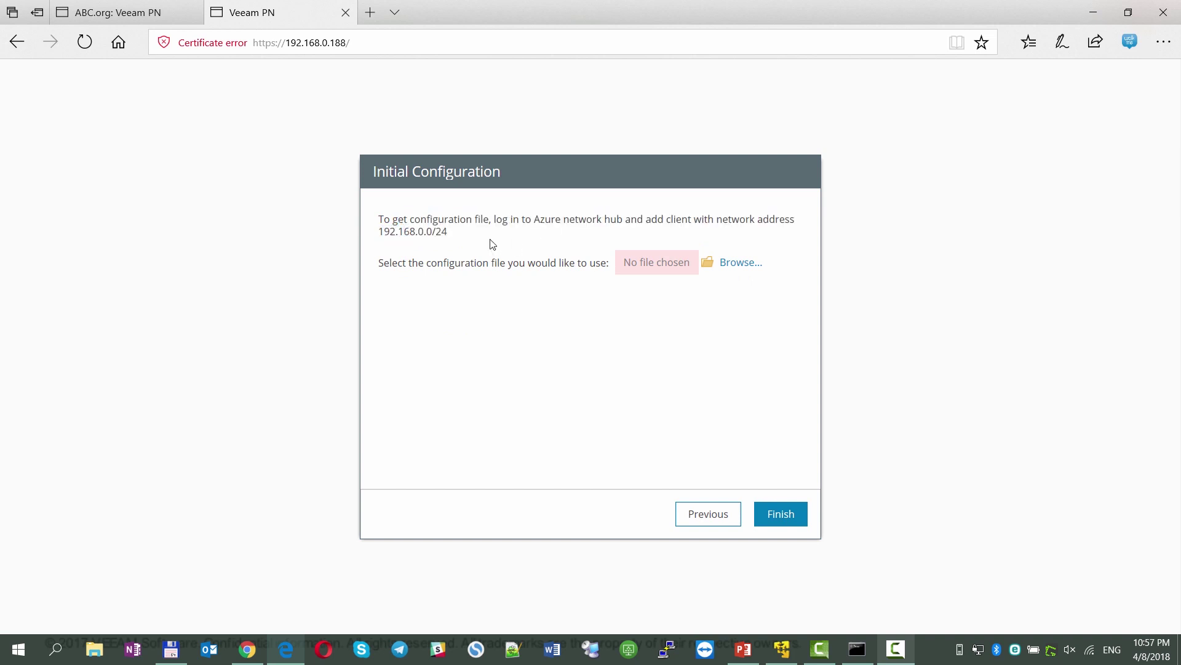
pyautogui.click(719, 269)
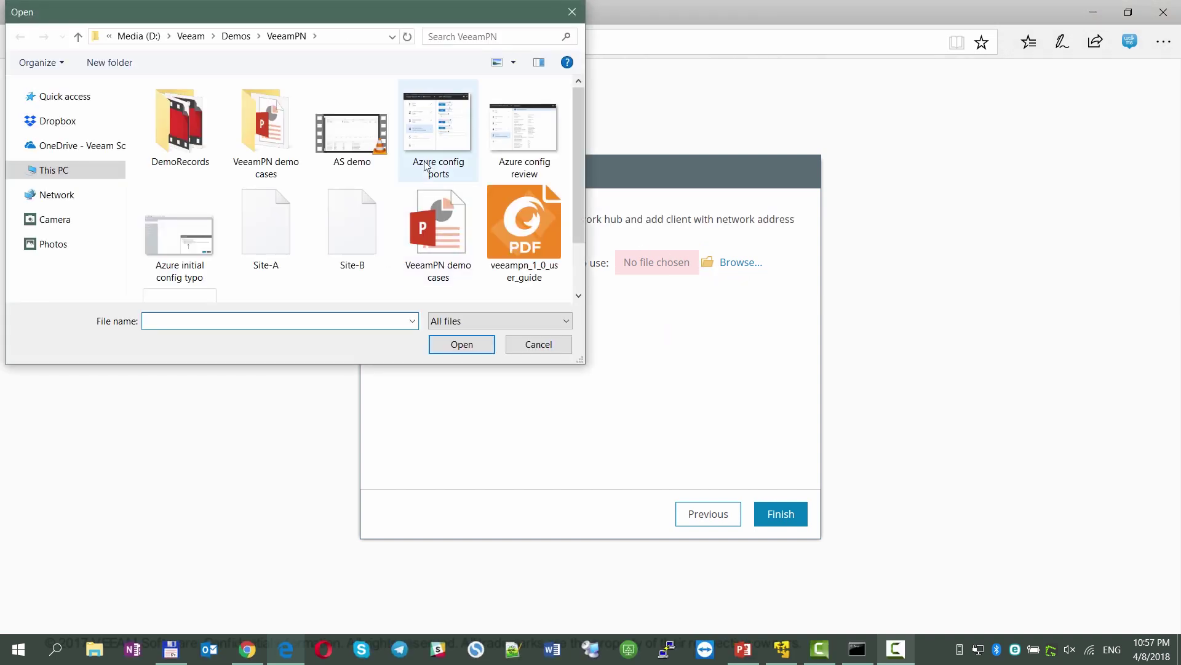
pyautogui.doubleClick(352, 225)
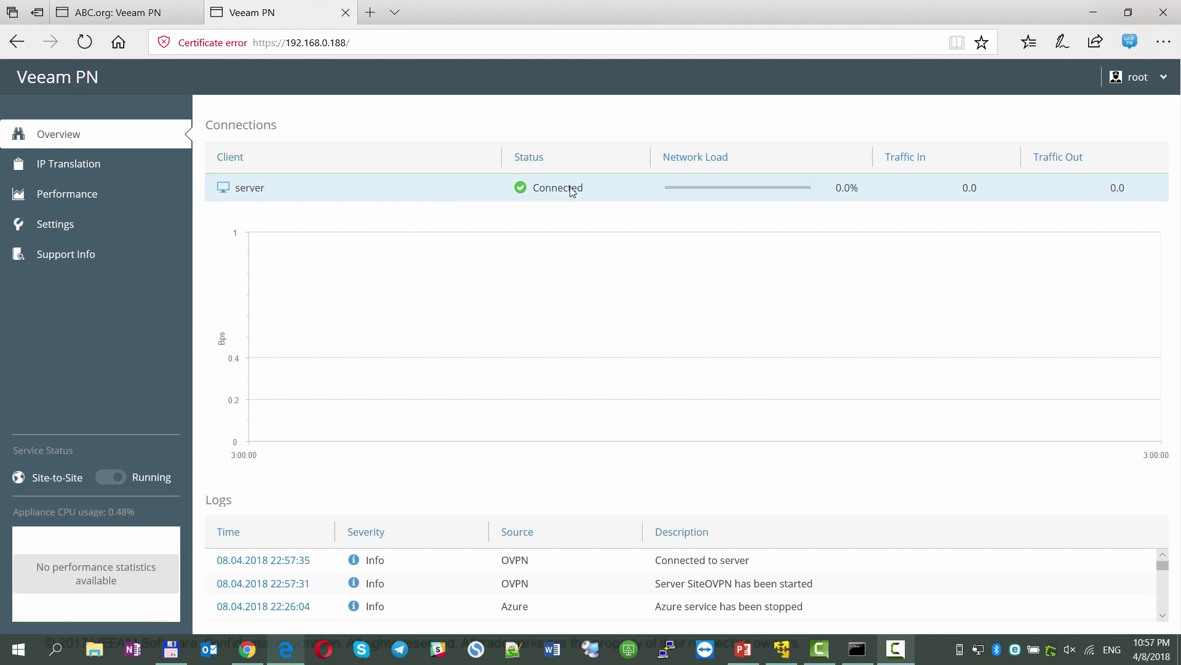
# Step: Check the hub's Overview showing Site-B connected at 10.8.0.2
pyautogui.hotkey('ctrl', 'Tab')
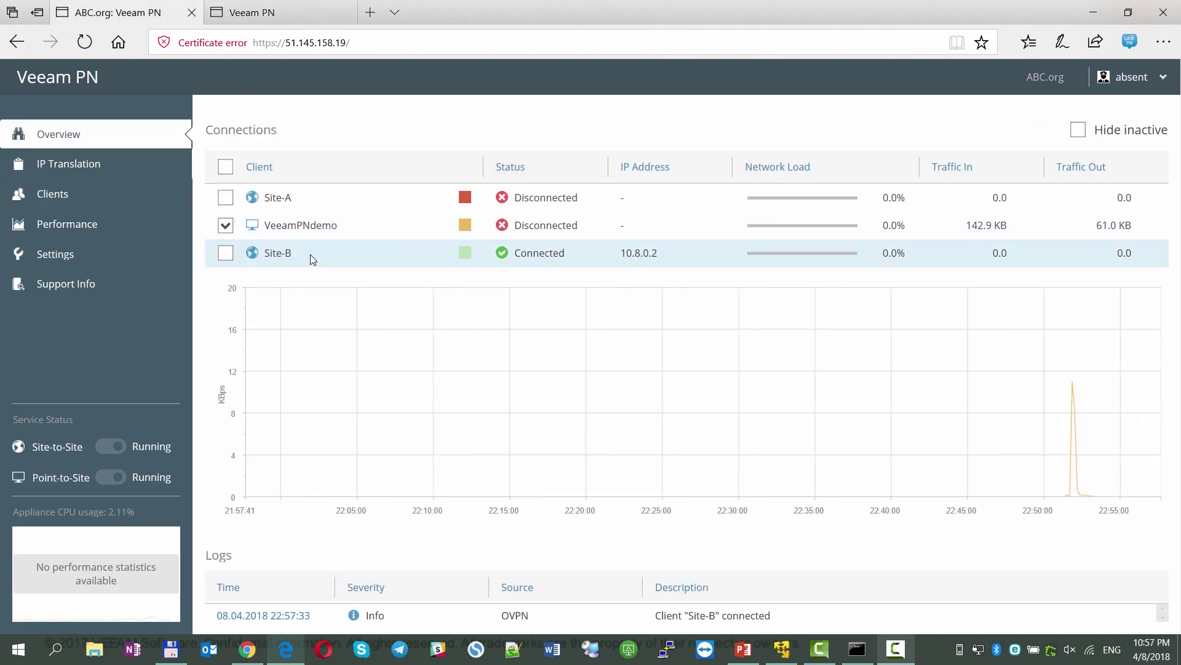
pyautogui.click(622, 257)
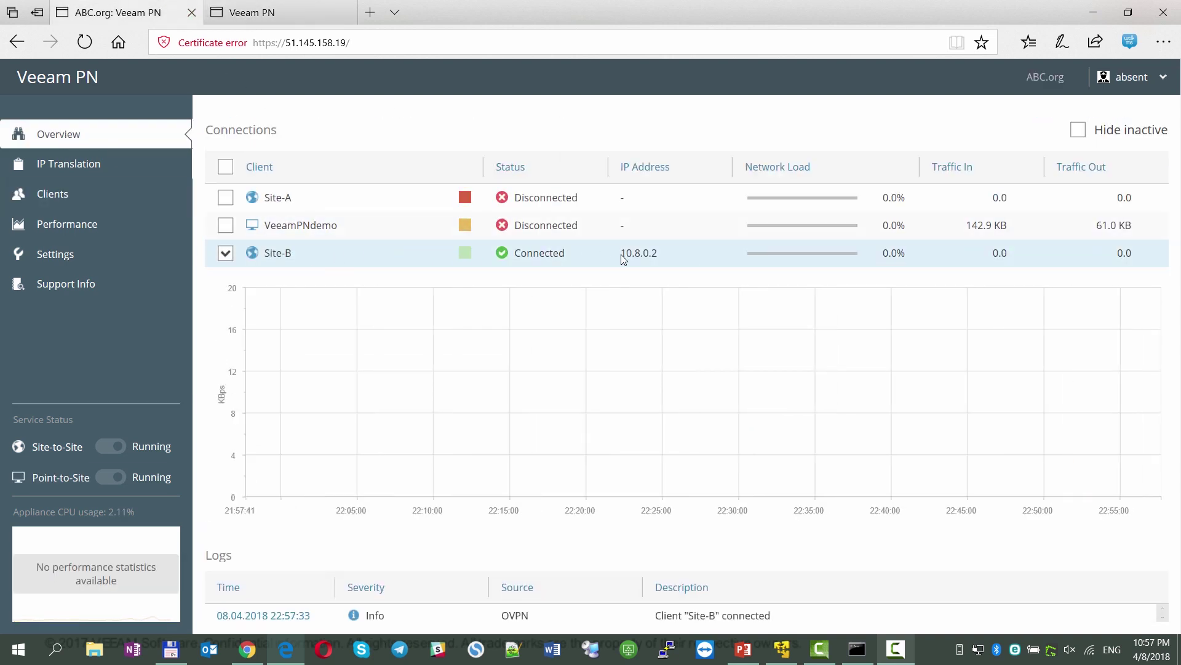
pyautogui.click(1093, 12)
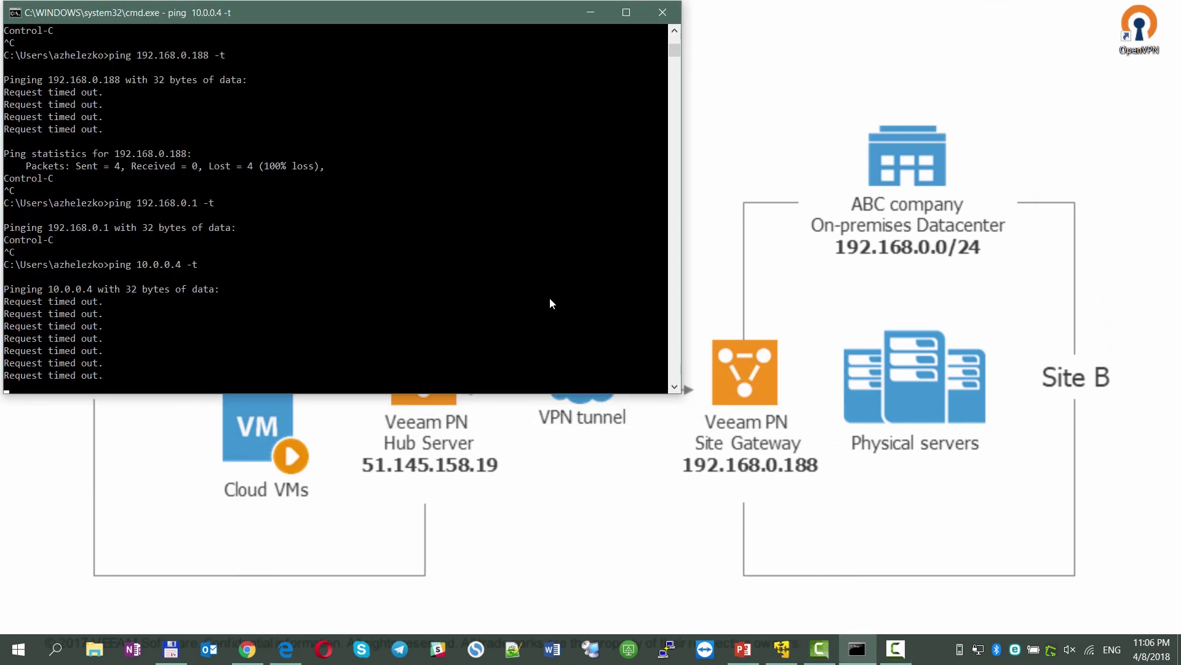
# Step: Reconnect the laptop's OpenVPN client so the continuous ping to 10.0.0.4 starts getting replies
pyautogui.rightClick(989, 650)
pyautogui.click(896, 489)
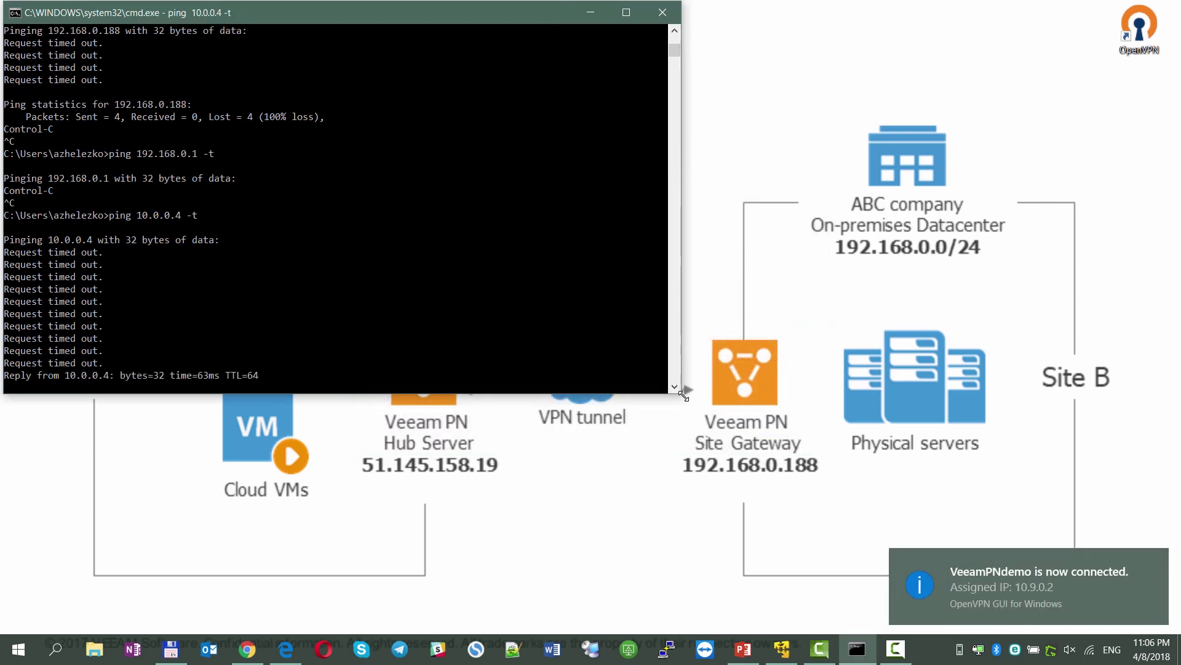
pyautogui.moveTo(683, 396); pyautogui.dragTo(725, 331)
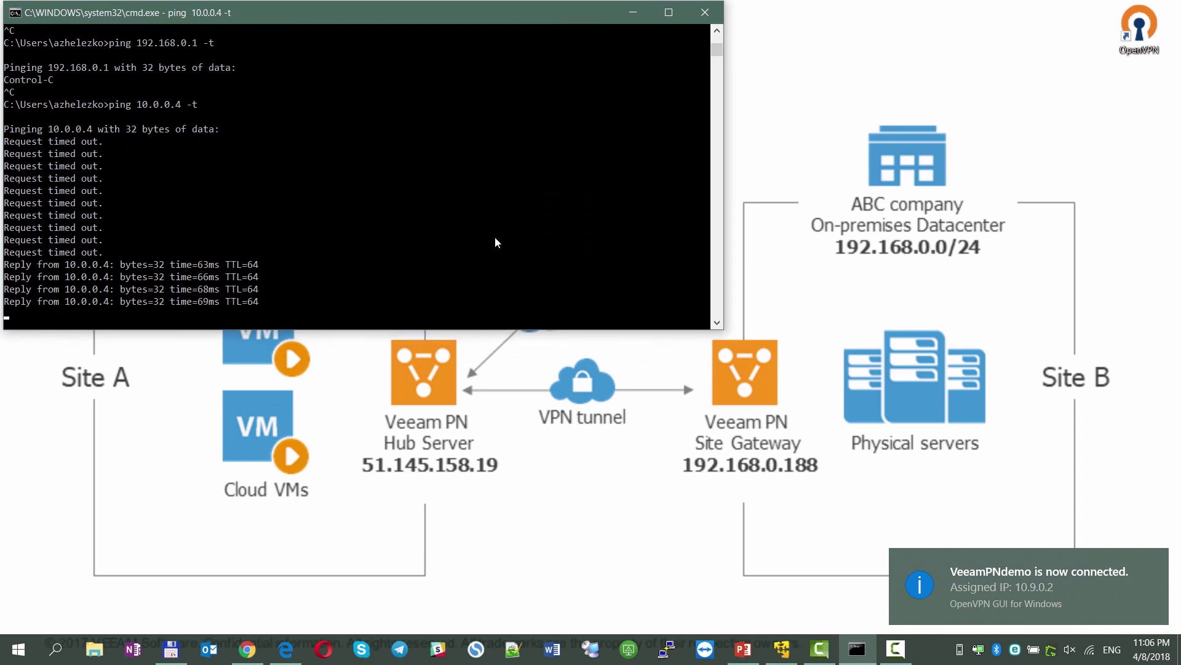
# Step: Stop the 10.0.0.4 ping and ping the Site-B gateway 192.168.0.188, getting sub-1 ms replies
pyautogui.click(495, 238)
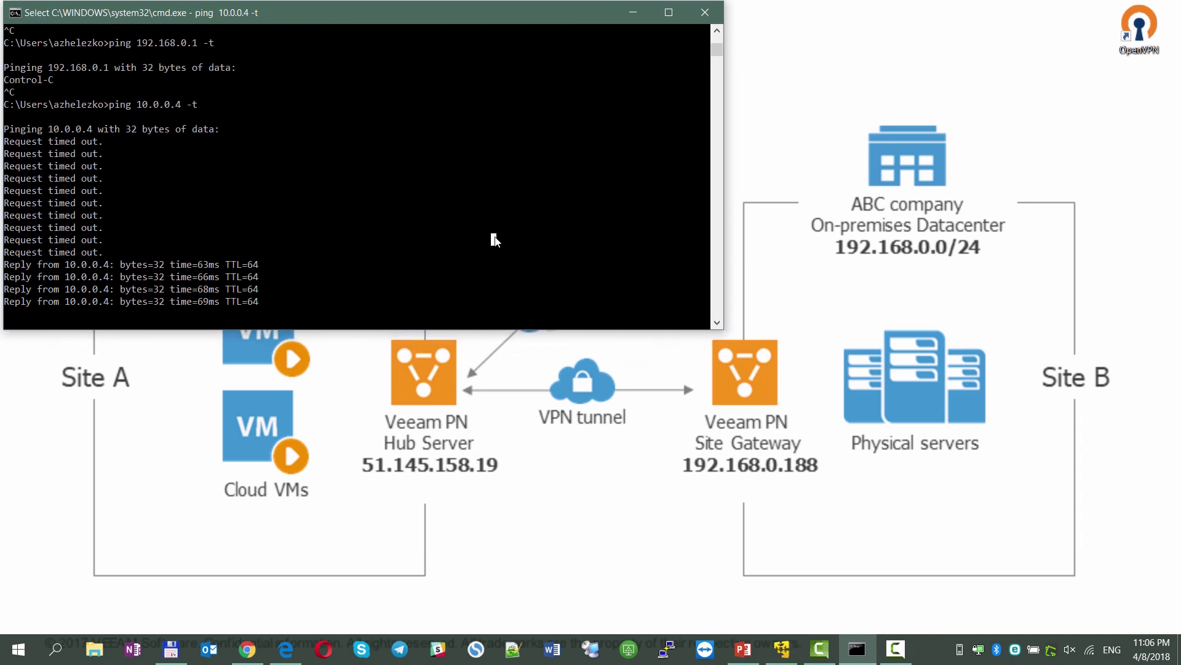
pyautogui.press('Escape')
pyautogui.hotkey('ctrl', 'c')
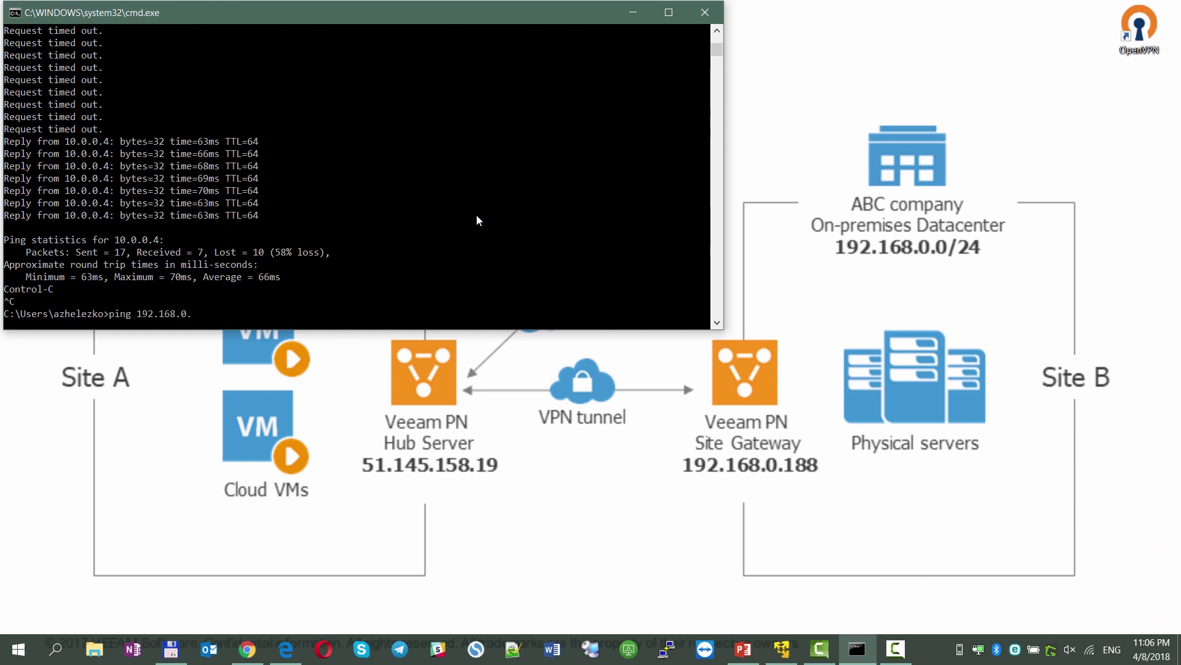
pyautogui.press('Return')
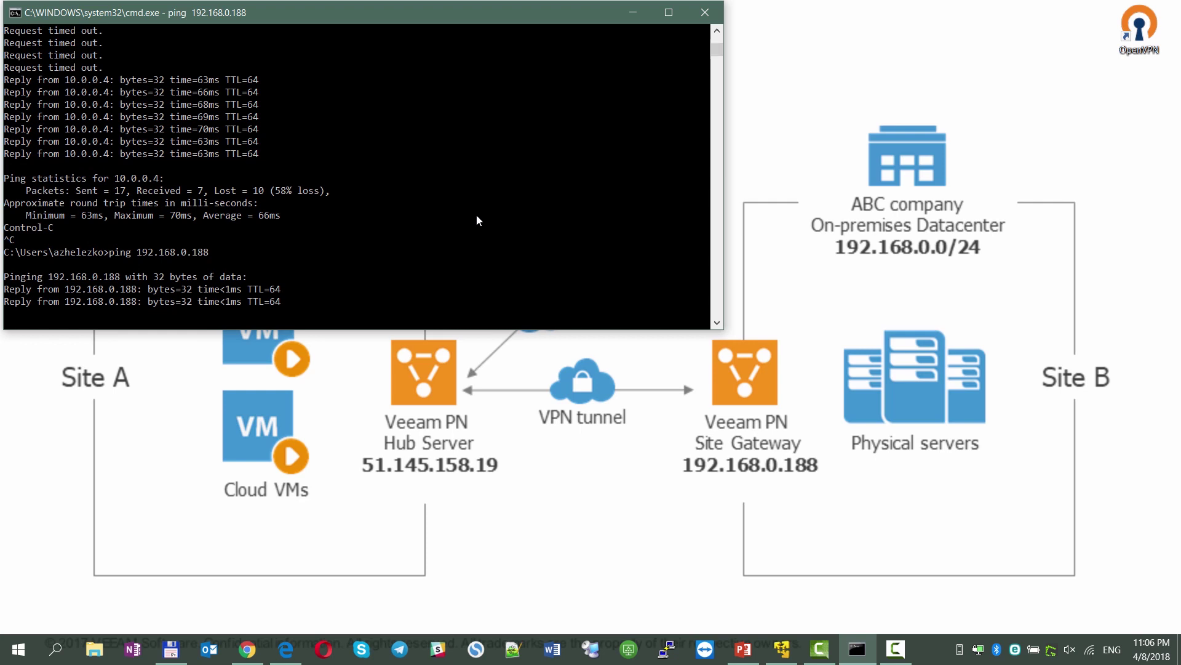